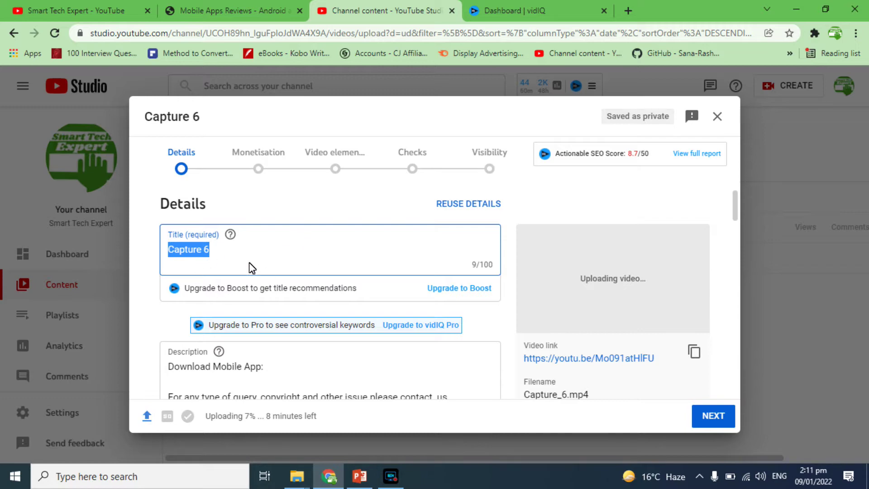
# Step: Open YouTube in a new browser tab, search for "naya pakistan qaumi sehat card app" and look over the resulting videos
pyautogui.click(628, 10)
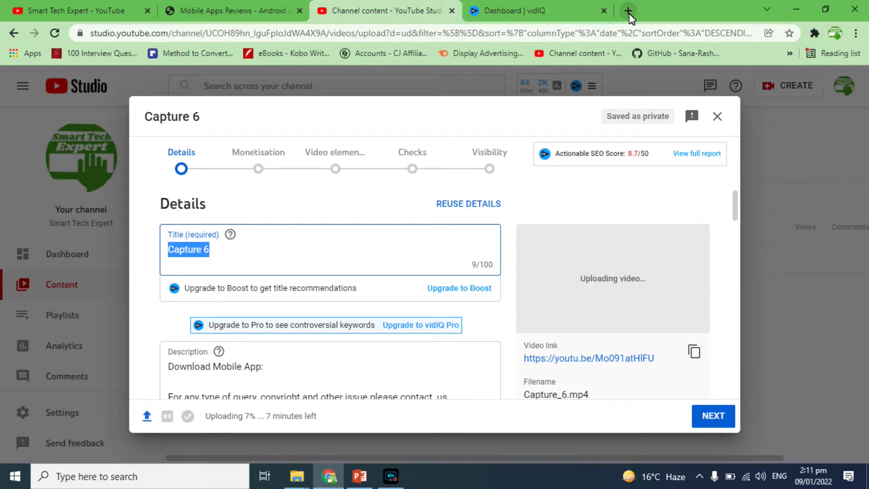
pyautogui.write('y')
pyautogui.press('Return')
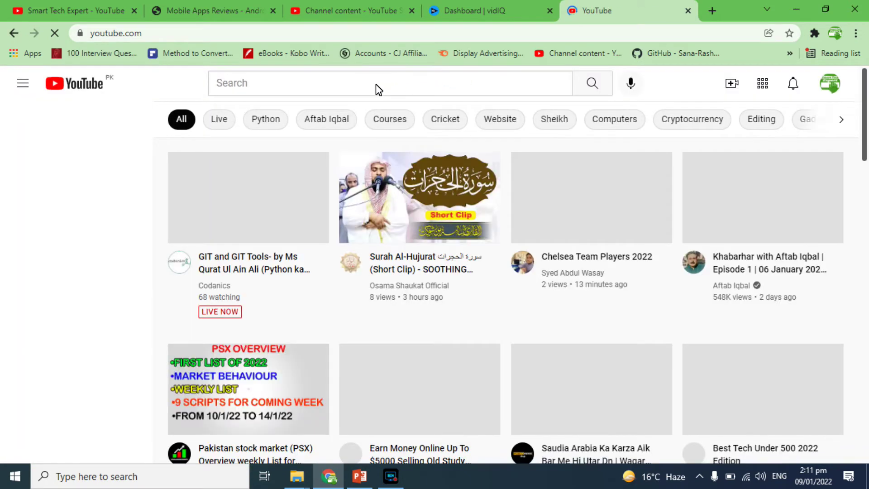
pyautogui.click(376, 83)
pyautogui.write('Qaum')
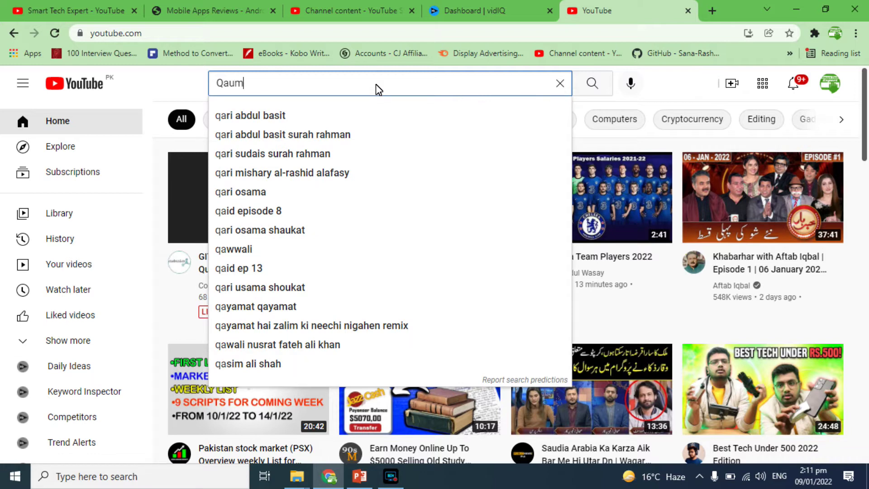
pyautogui.write('i Sehat ')
pyautogui.write('card')
pyautogui.press('BackSpace')
pyautogui.write('d')
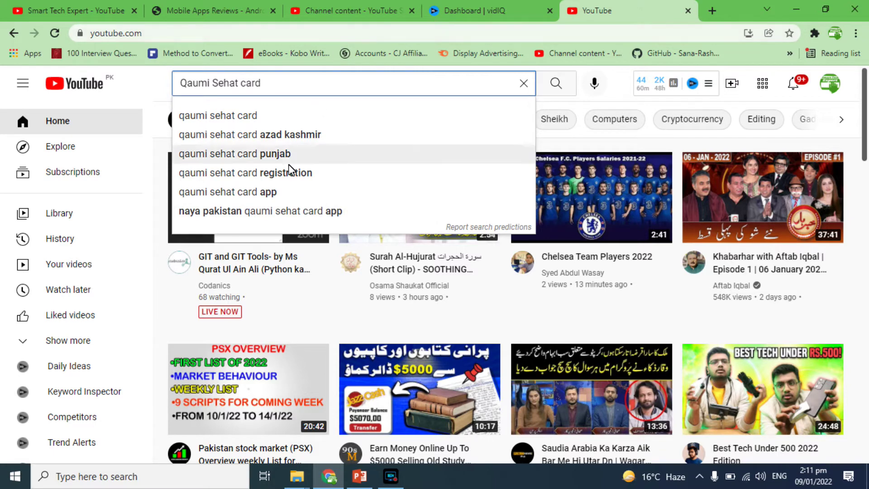
pyautogui.click(227, 212)
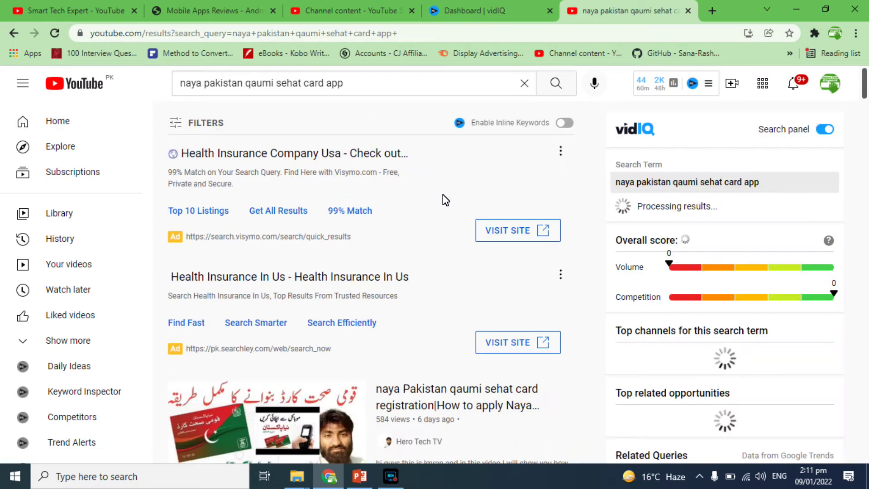
pyautogui.scroll(-3, 446, 199)
pyautogui.scroll(-3, 446, 199)
pyautogui.scroll(1, 444, 195)
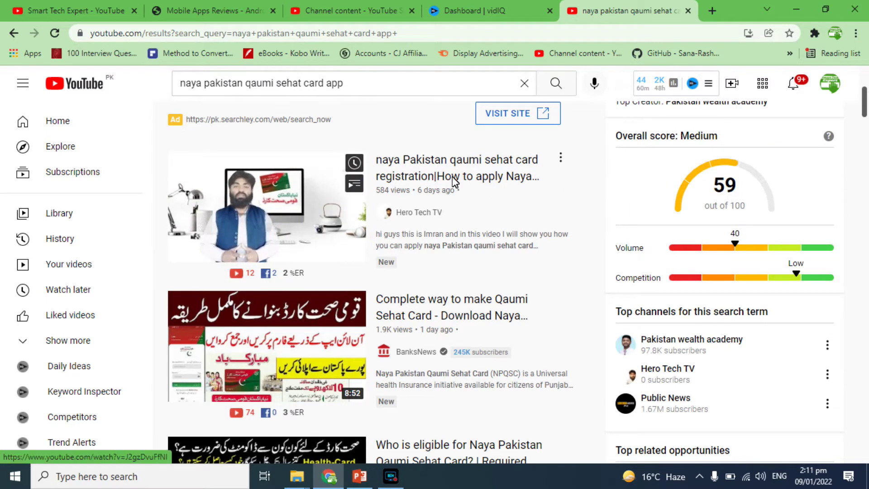
# Step: Replace the video title in YouTube Studio with "How to Apply Naya Pakistan Qaumi Sehat Card? Complete Information about Sehat Card"
pyautogui.click(358, 5)
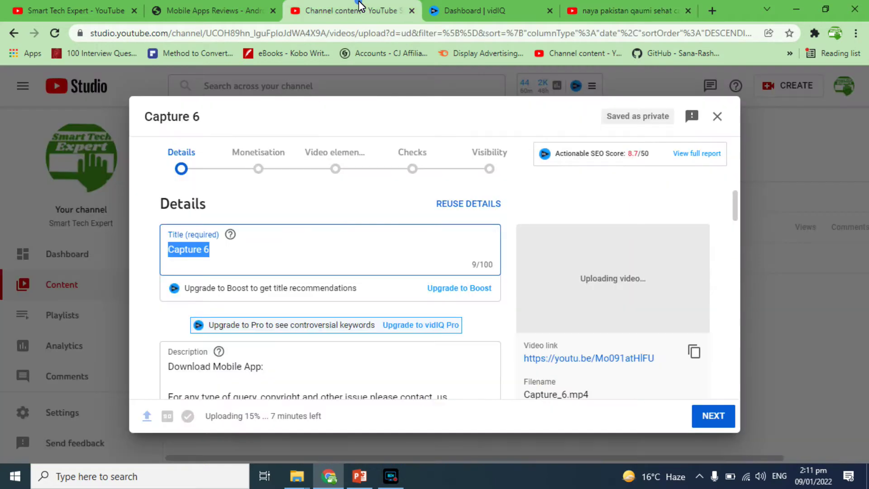
pyautogui.write('Ho')
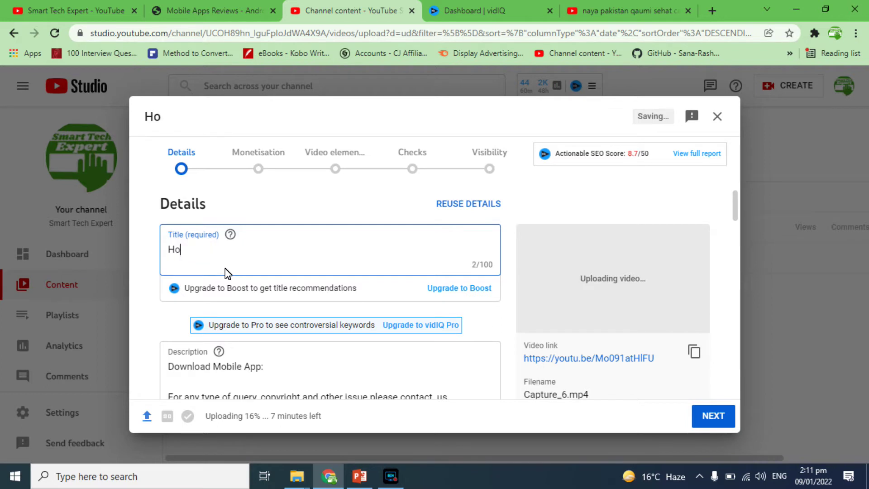
pyautogui.write('w to Apply Naya Paki')
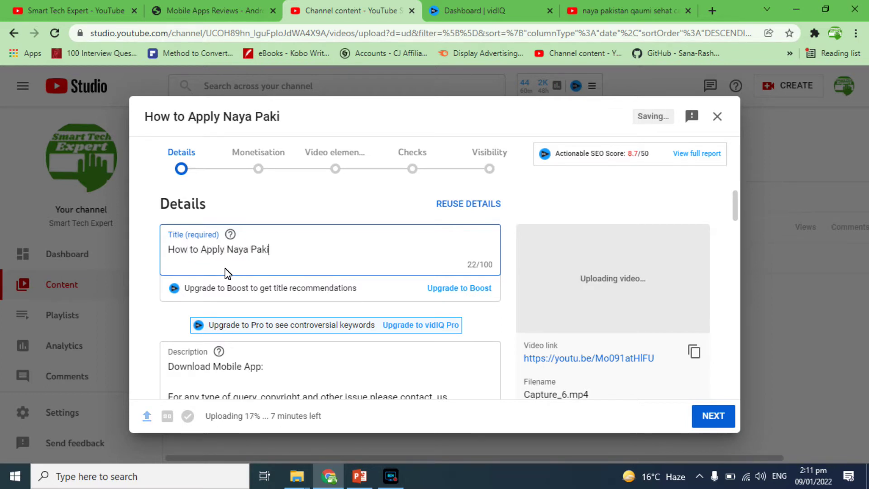
pyautogui.write('stan Qaumi Sehat Card?')
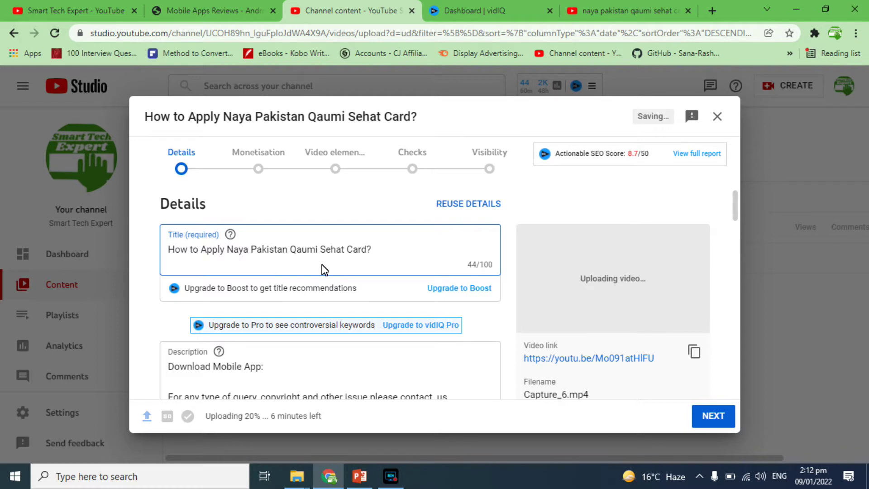
pyautogui.write('Com')
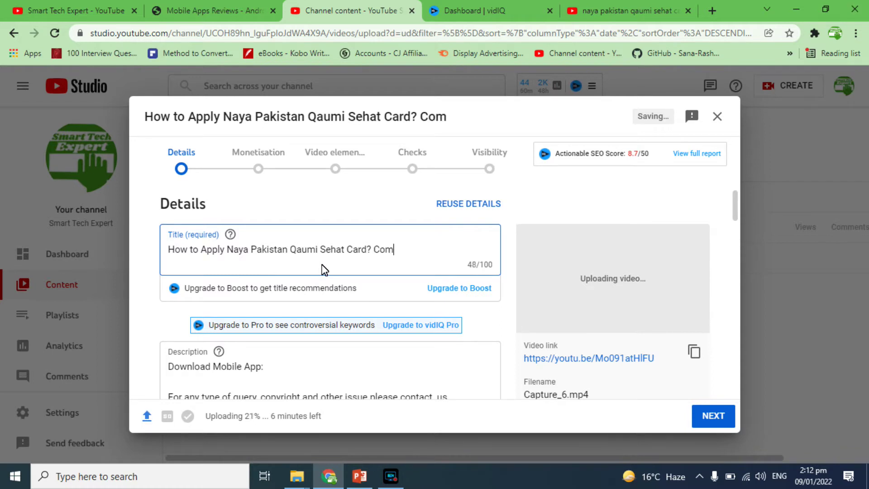
pyautogui.write('poete Information a')
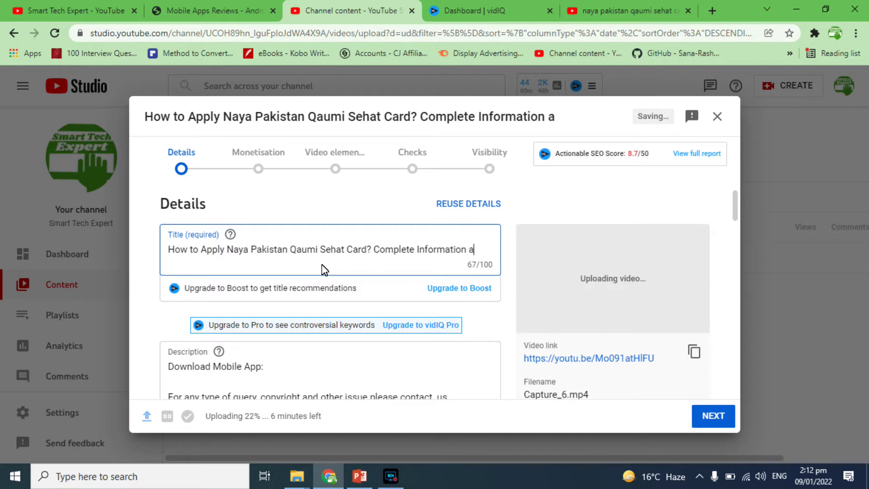
pyautogui.write('bout Sehat Card')
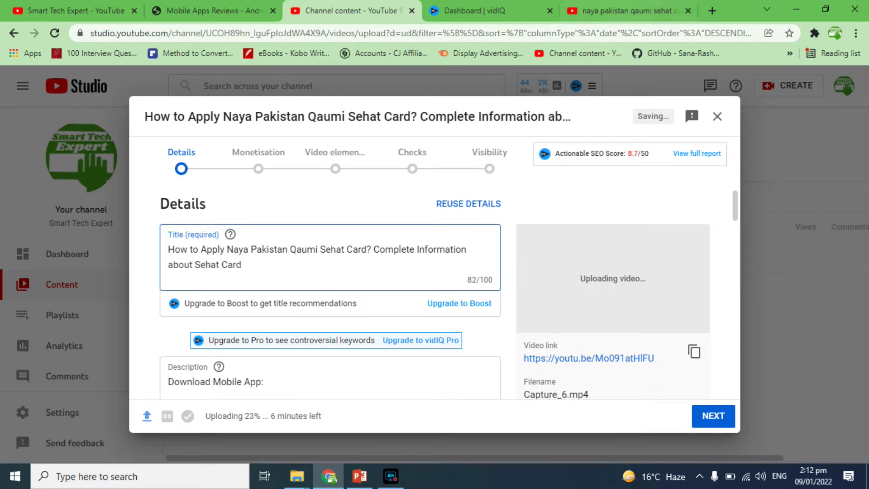
# Step: Review more video titles and the related keywords in the YouTube search results, and return to the upload details
pyautogui.click(653, 3)
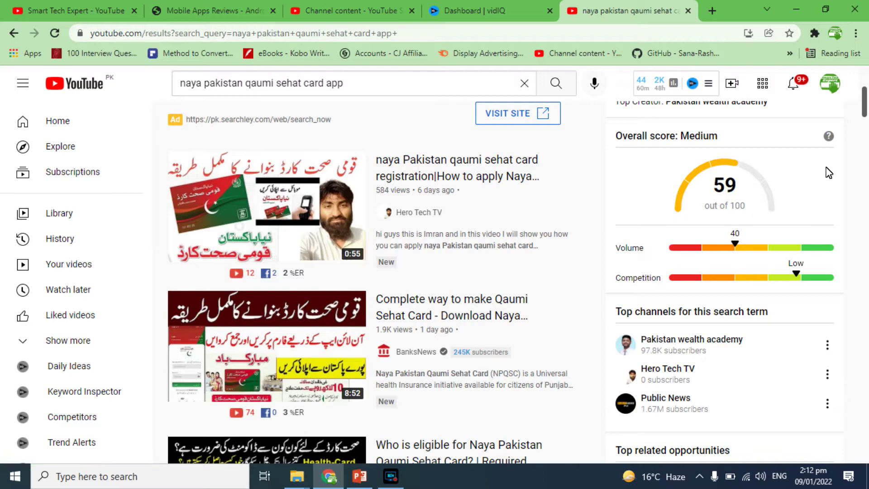
pyautogui.moveTo(864, 110); pyautogui.dragTo(864, 136)
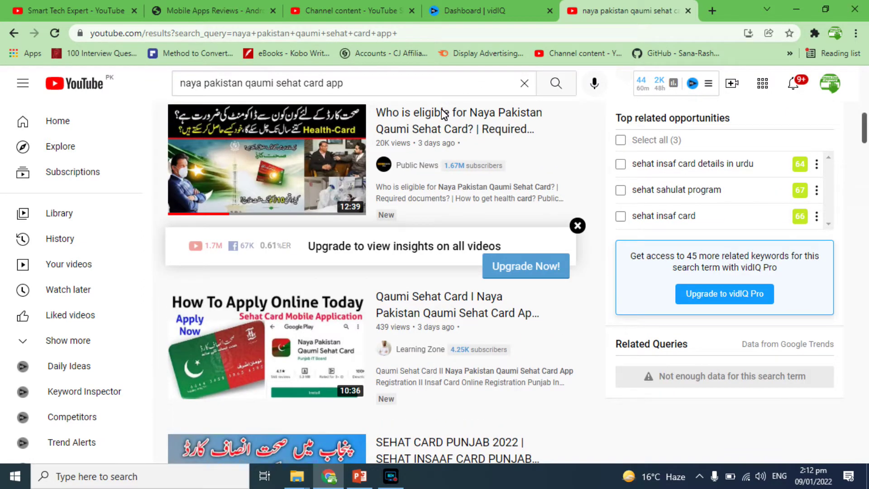
pyautogui.click(367, 8)
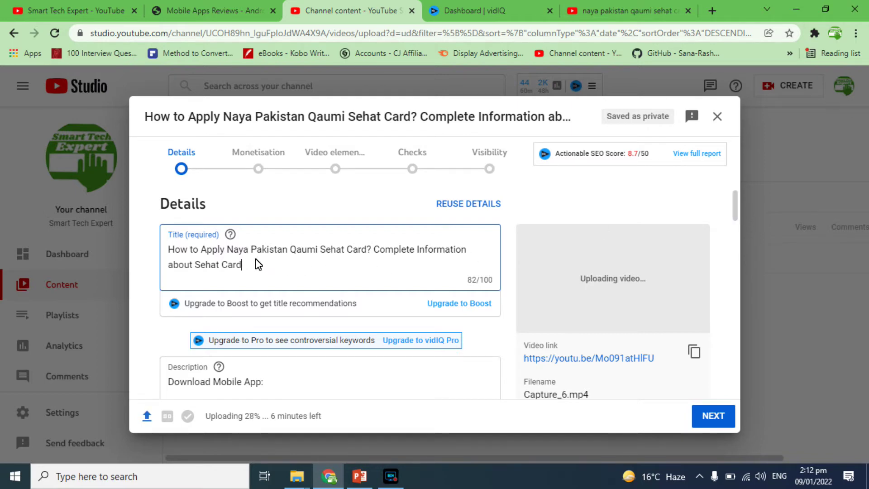
# Step: Copy the full video title to the start of the description, with a blank line before "Download Mobile App:"
pyautogui.tripleClick(283, 264)
pyautogui.hotkey('ctrl', 'c')
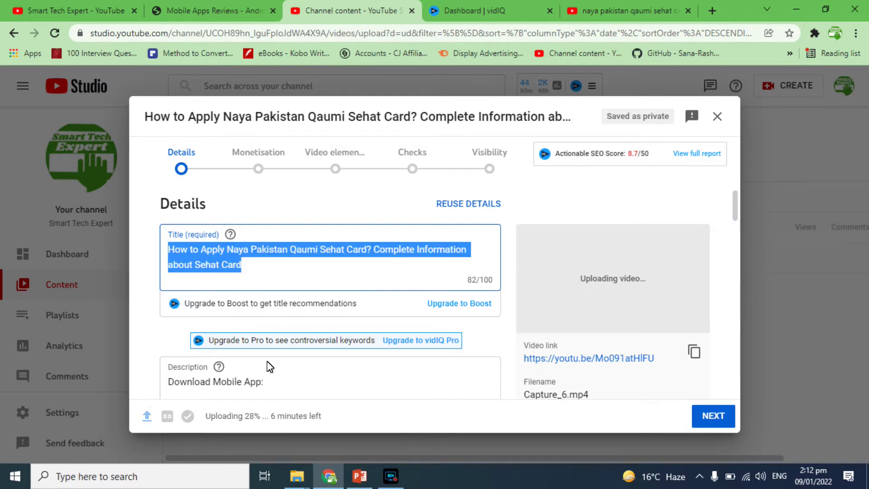
pyautogui.click(267, 384)
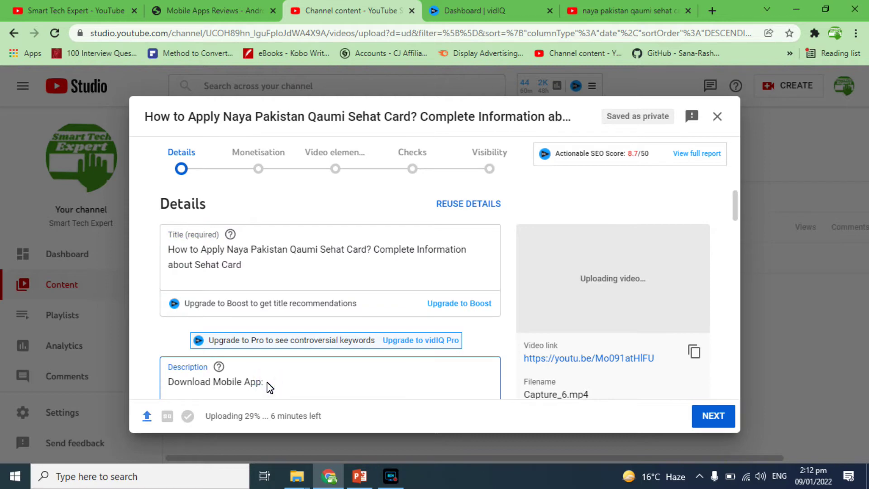
pyautogui.press('Return')
pyautogui.hotkey('ctrl', 'v')
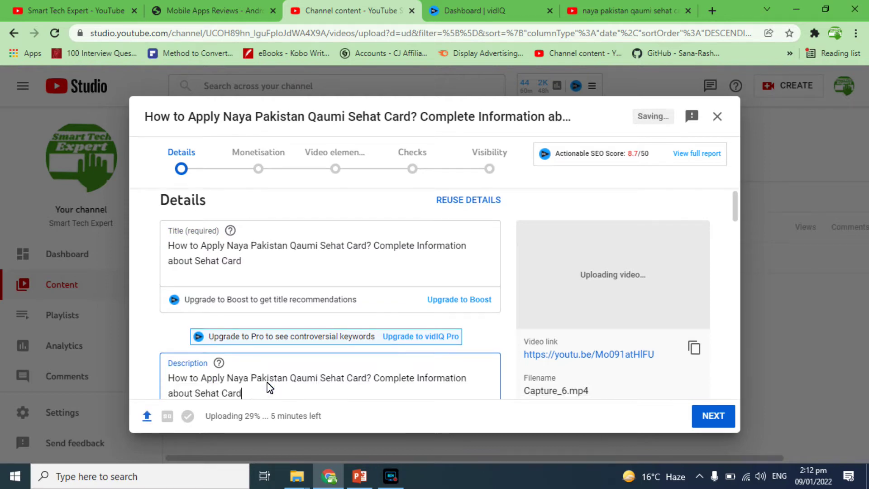
pyautogui.moveTo(735, 208); pyautogui.dragTo(737, 219)
pyautogui.click(291, 287)
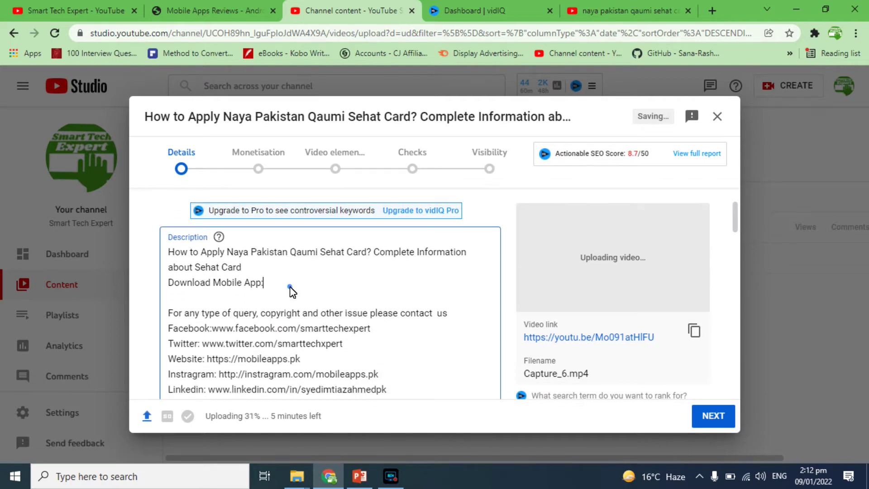
pyautogui.press('Home')
pyautogui.press('Return')
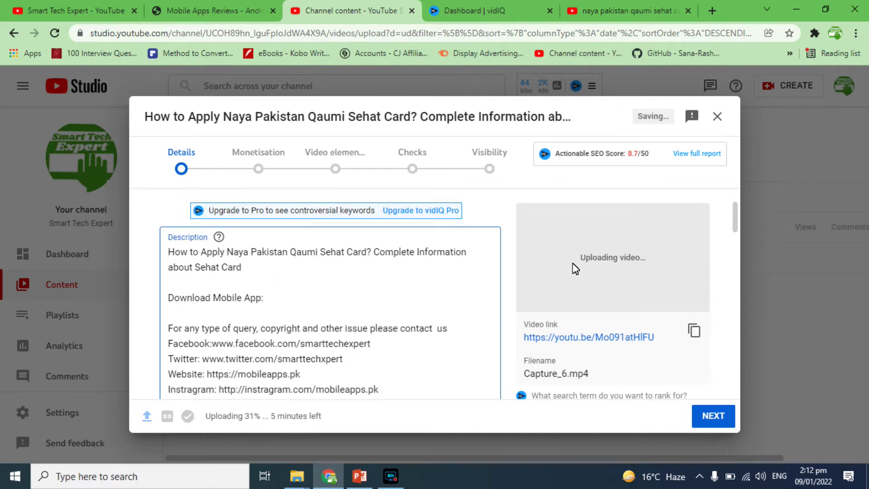
# Step: Add the hashtags #QaumiSehatCard and #SehatCard on separate lines below #SmartTechExpert in the description
pyautogui.moveTo(735, 217); pyautogui.dragTo(738, 226)
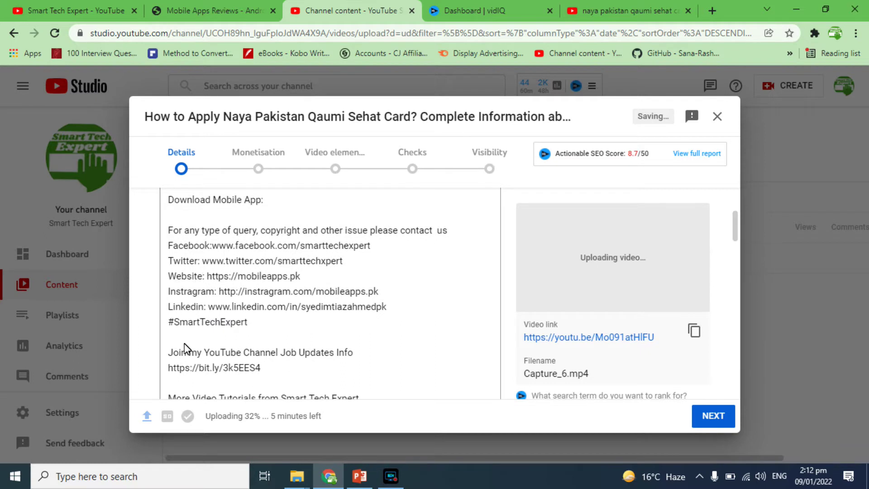
pyautogui.click(248, 323)
pyautogui.press('Return')
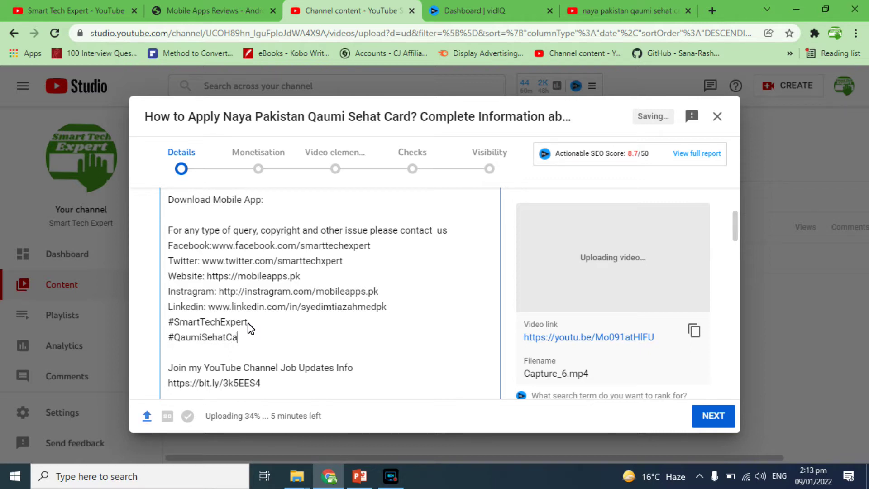
pyautogui.write('#QaumiSehatCard')
pyautogui.press('Return')
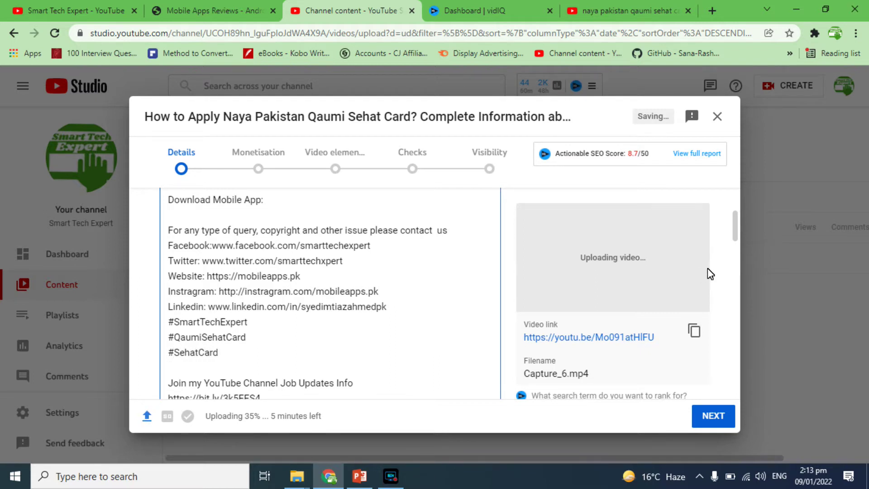
# Step: Check the thumbnail section of the upload details and open the Canva website in a new browser tab
pyautogui.scroll(-3, 734, 243)
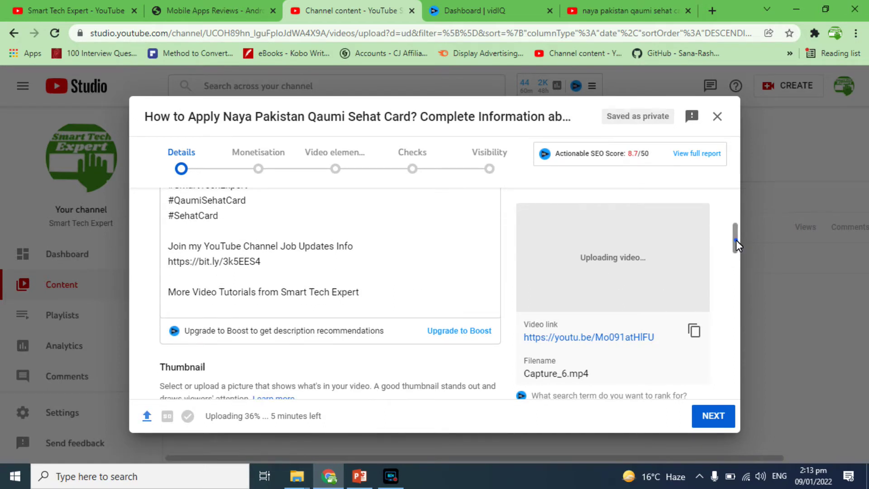
pyautogui.moveTo(736, 240); pyautogui.dragTo(736, 251)
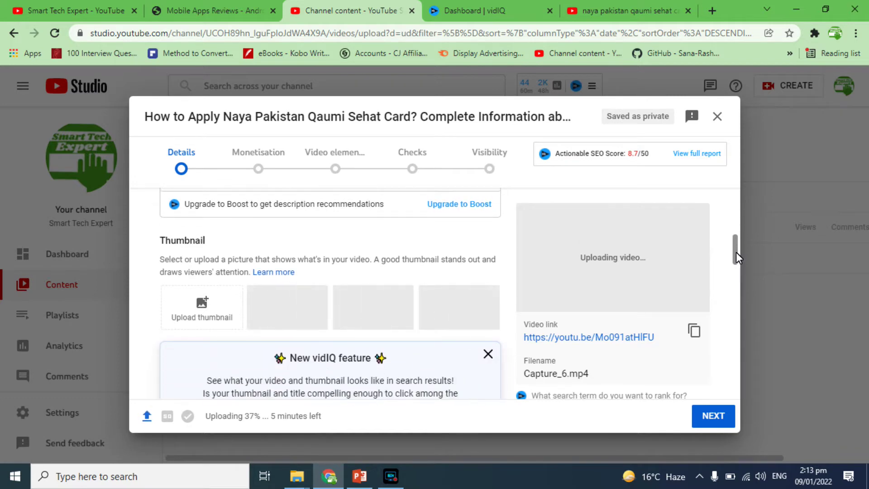
pyautogui.click(712, 10)
pyautogui.write('ca')
pyautogui.press('Return')
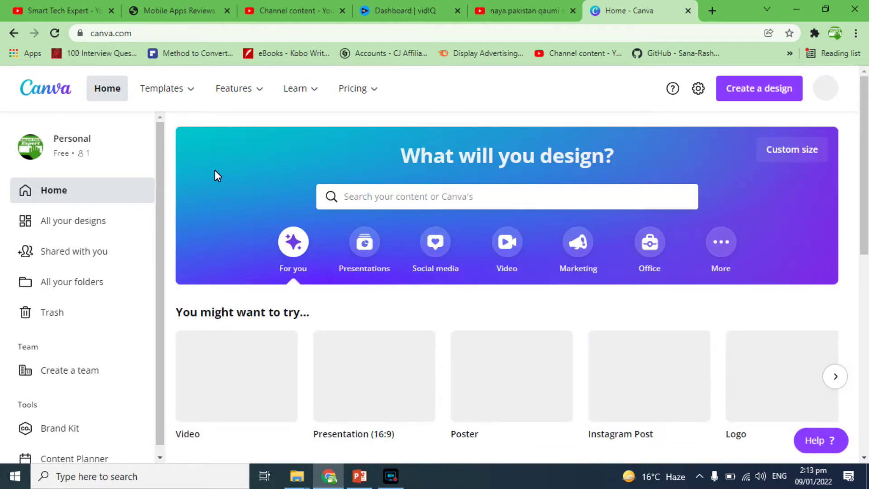
# Step: Dismiss the Canva Pro offer, search for the YouTube Thumbnail template type (1280 × 720 px) and browse its templates
pyautogui.moveTo(171, 94)
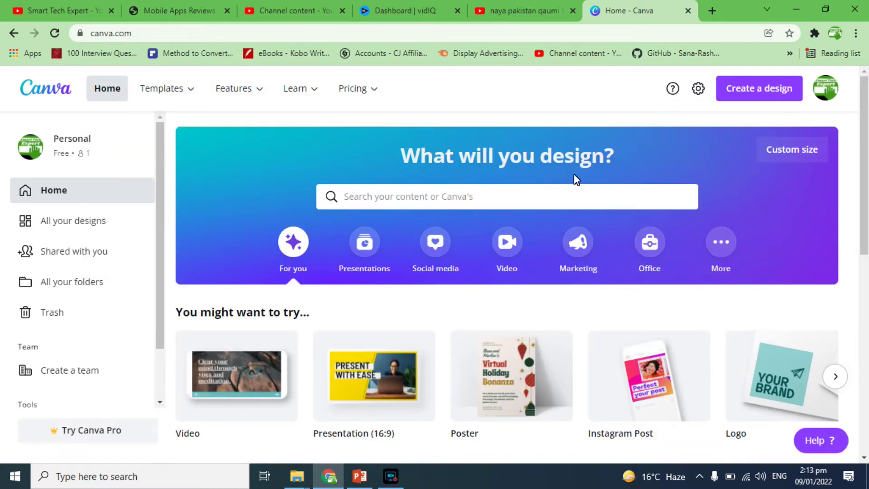
pyautogui.click(505, 197)
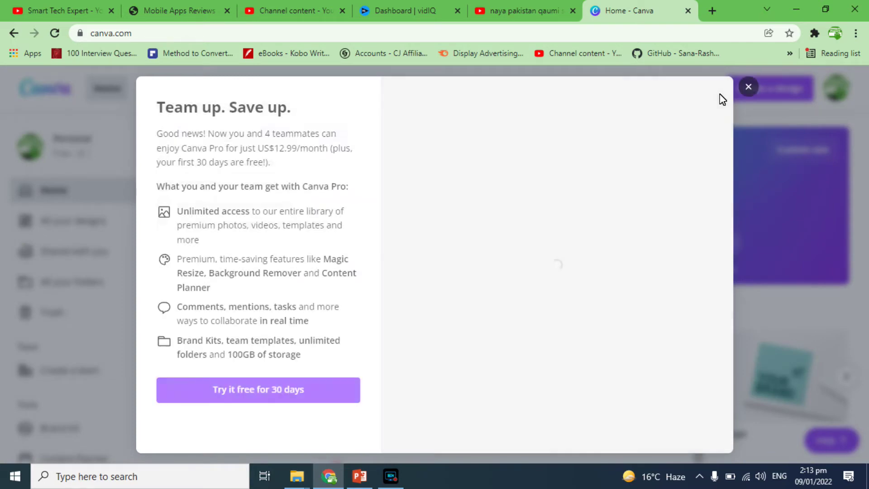
pyautogui.click(748, 86)
pyautogui.write('tub')
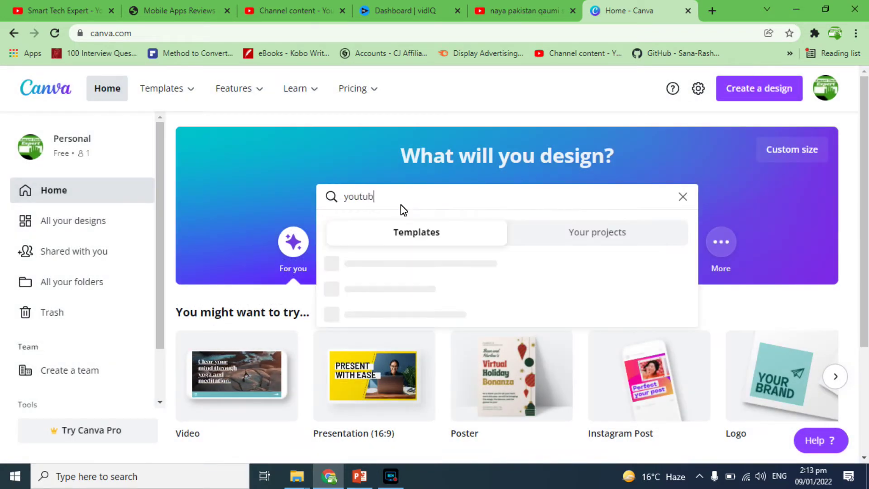
pyautogui.write('e thum')
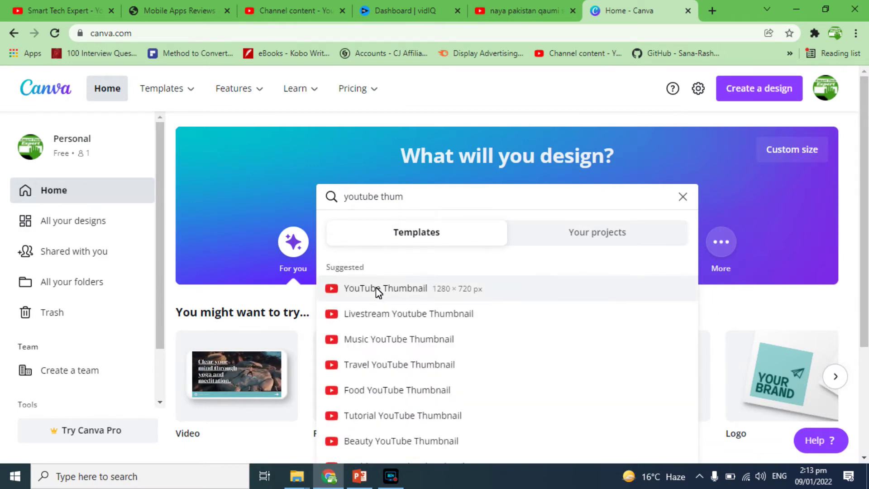
pyautogui.click(437, 290)
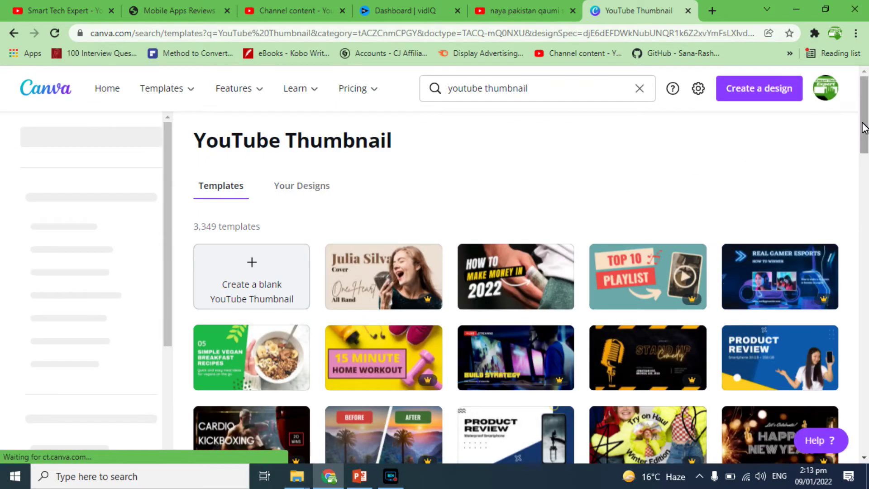
pyautogui.moveTo(863, 132); pyautogui.dragTo(864, 196)
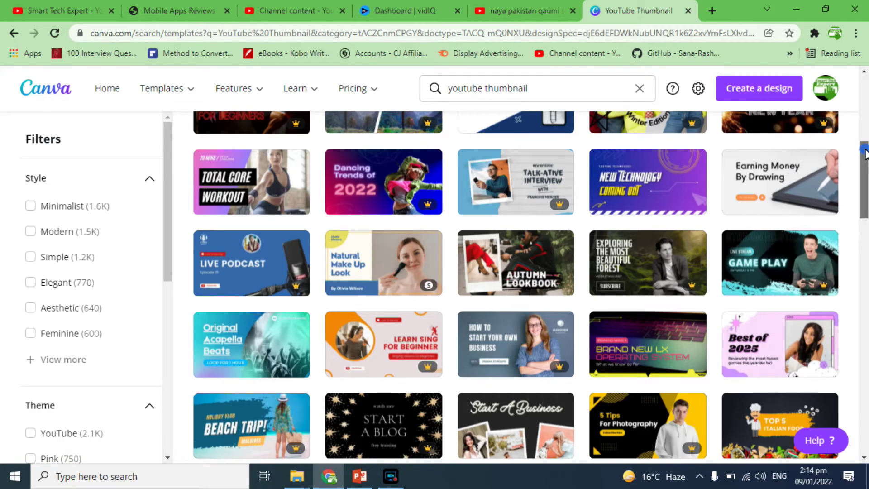
pyautogui.scroll(-1, 756, 214)
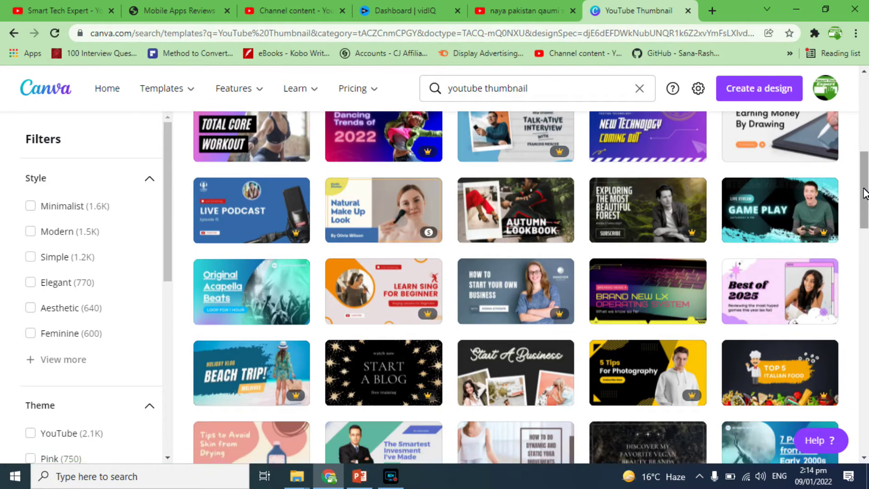
pyautogui.moveTo(865, 194); pyautogui.dragTo(865, 306)
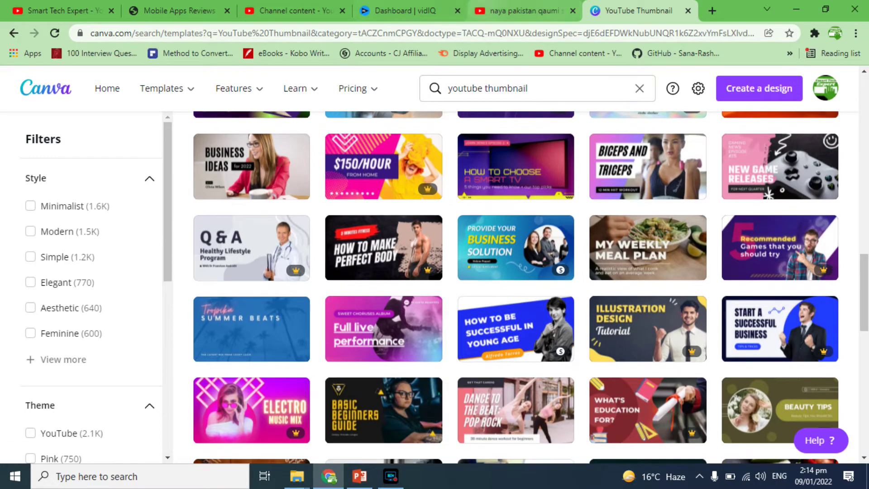
# Step: Return to the YouTube Studio upload and browse for a thumbnail in the 2022 folder under E: > Technology Expert > tags and Thumnails
pyautogui.click(267, 9)
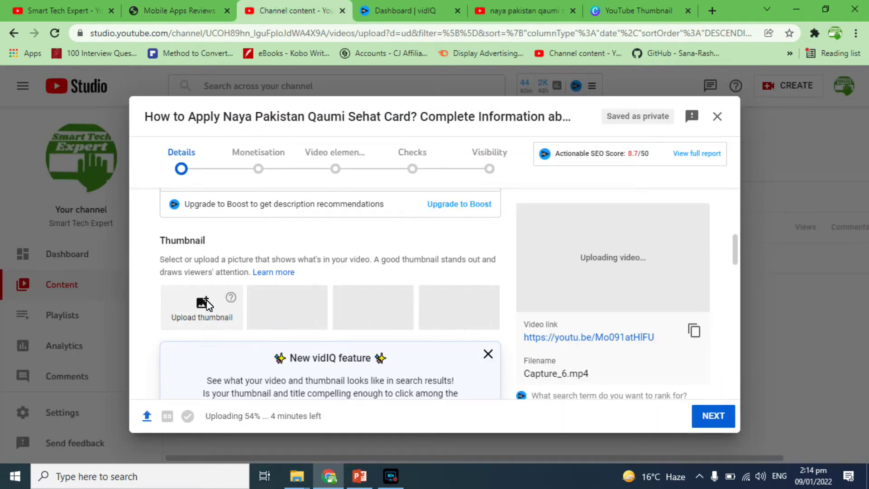
pyautogui.click(204, 302)
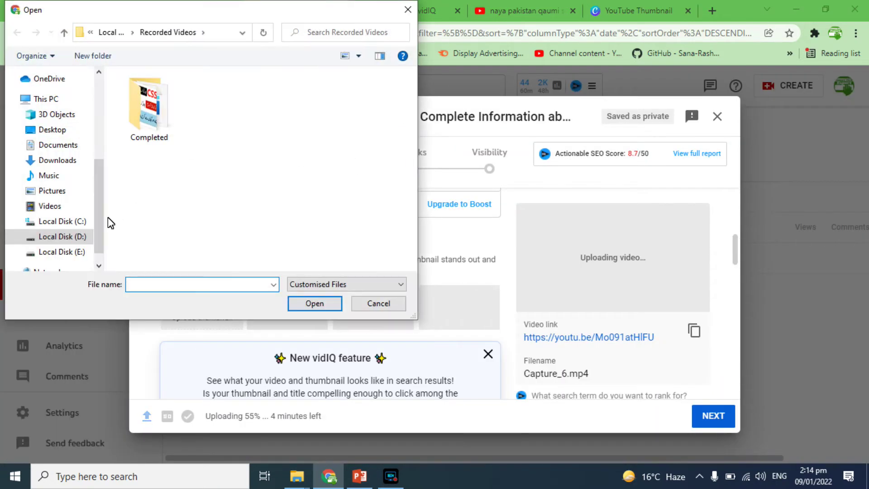
pyautogui.click(68, 254)
pyautogui.scroll(-5, 217, 213)
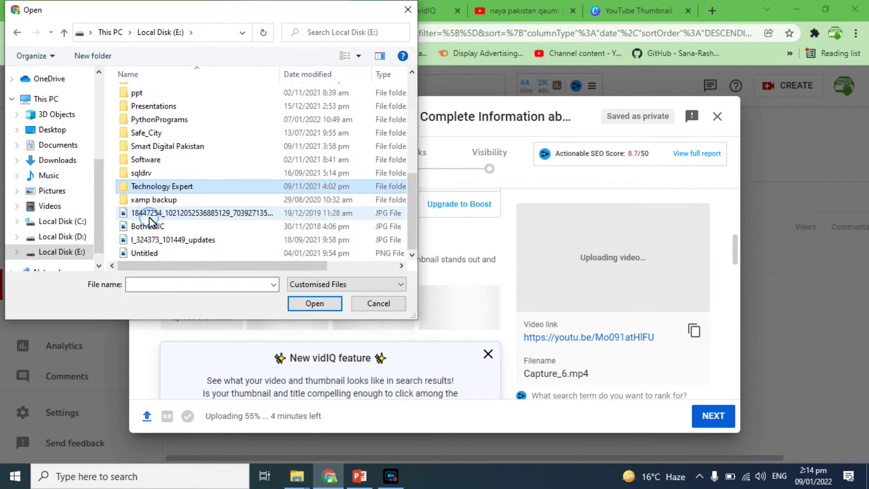
pyautogui.doubleClick(154, 183)
pyautogui.scroll(-3, 152, 221)
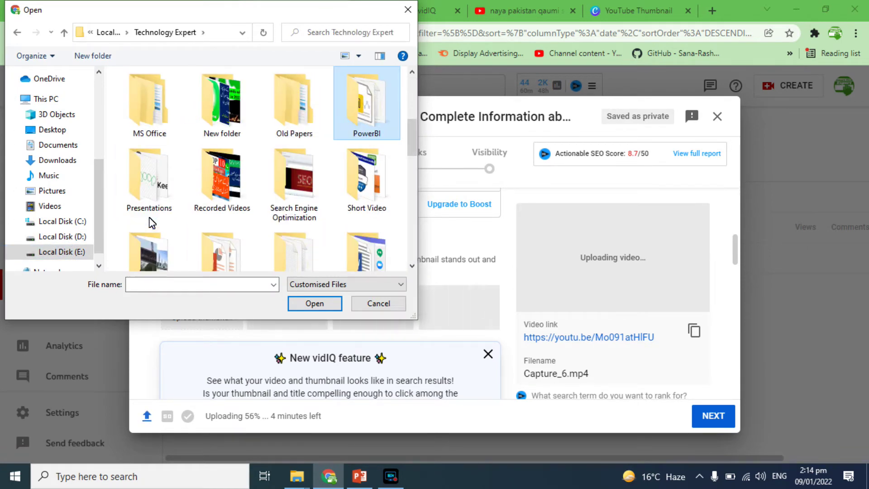
pyautogui.write('tag')
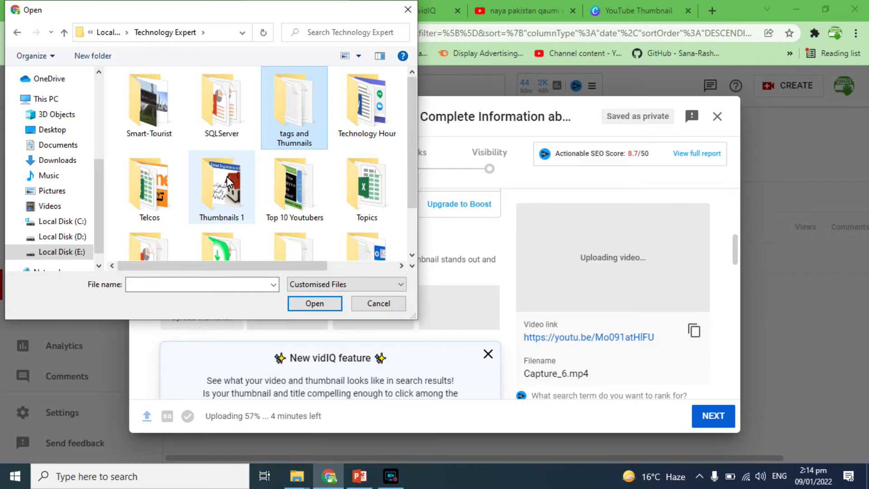
pyautogui.press('Return')
pyautogui.doubleClick(154, 147)
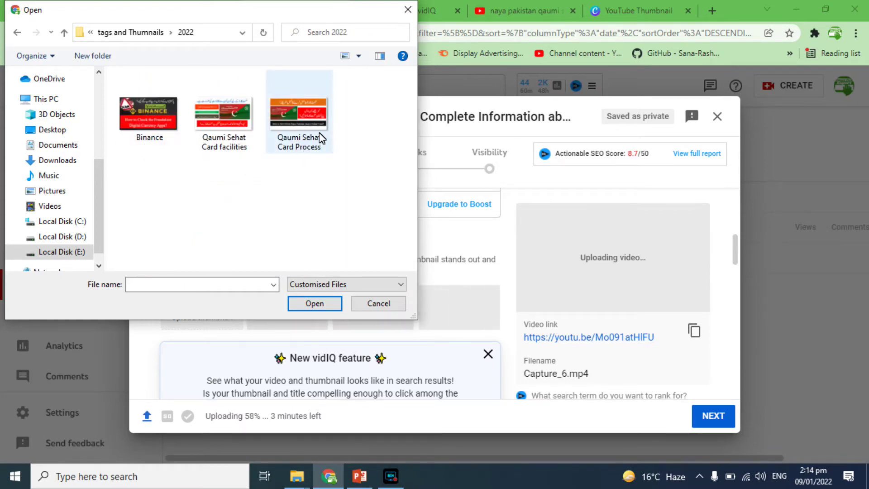
# Step: Upload the image Qaumi Sehat Card facilities as the video's thumbnail
pyautogui.click(292, 126)
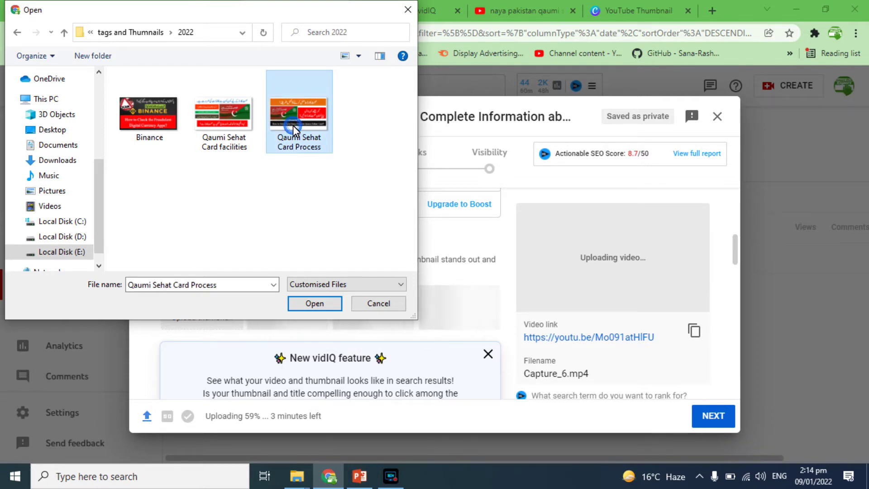
pyautogui.press('Left')
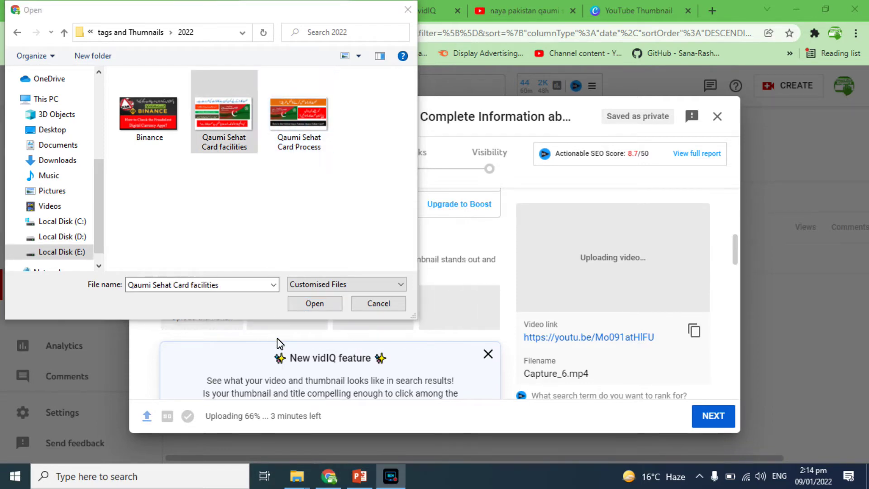
pyautogui.doubleClick(233, 110)
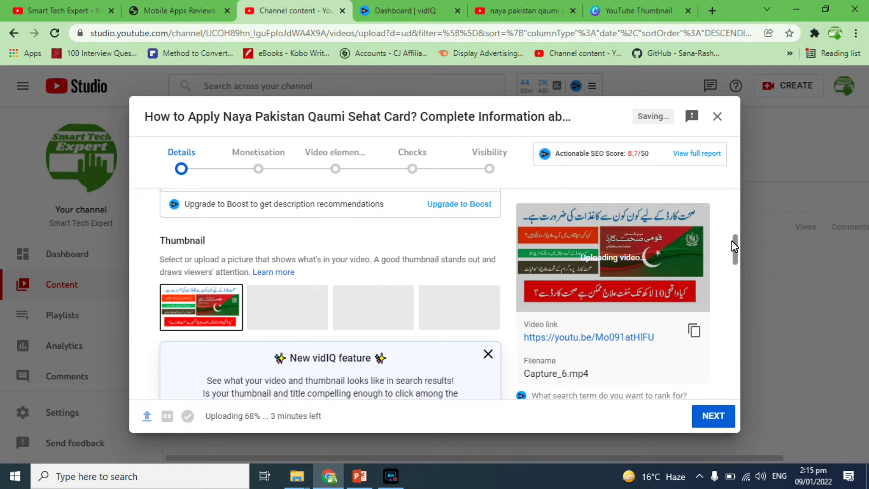
# Step: Add the video to the General Government Procedures and Mobile Applications playlists
pyautogui.moveTo(734, 242); pyautogui.dragTo(736, 274)
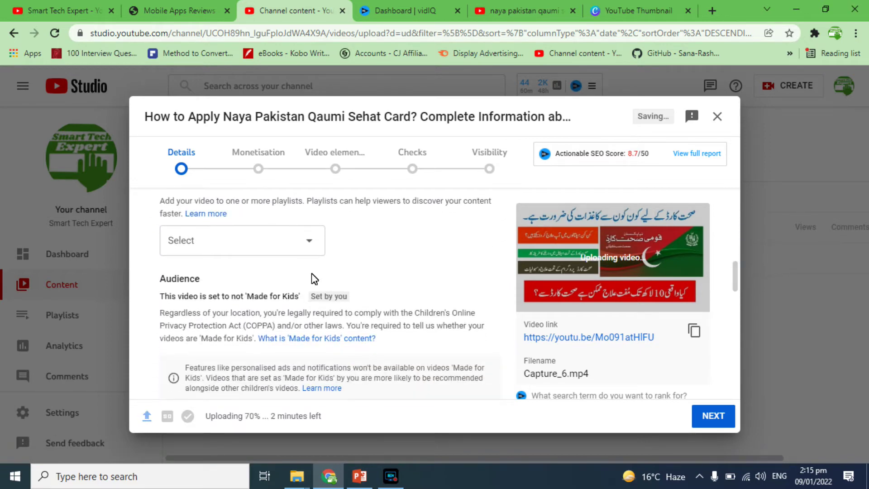
pyautogui.click(253, 246)
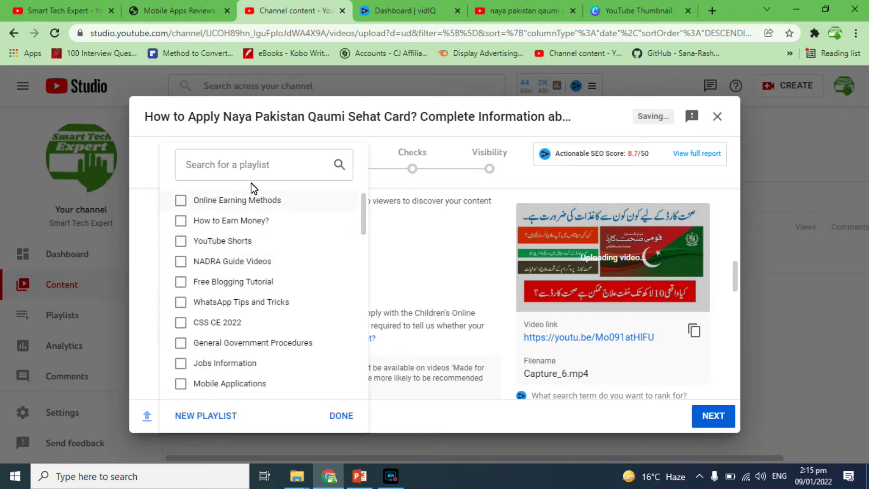
pyautogui.click(228, 344)
pyautogui.click(224, 386)
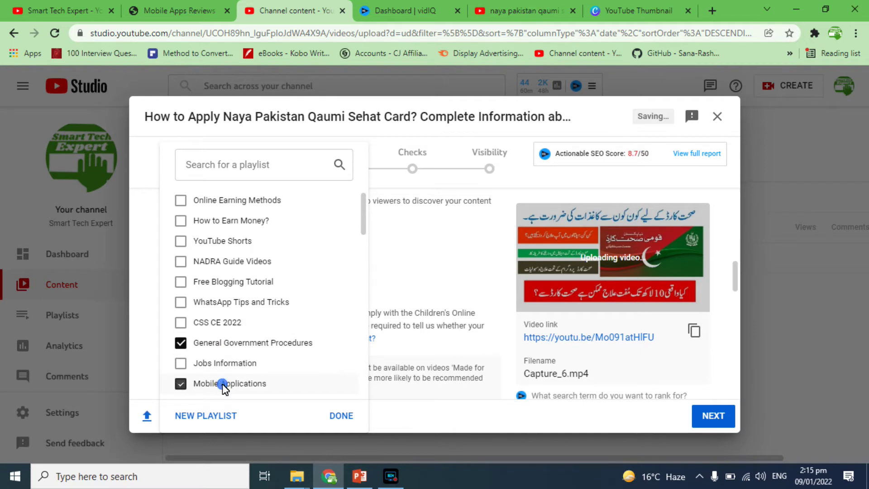
pyautogui.click(340, 416)
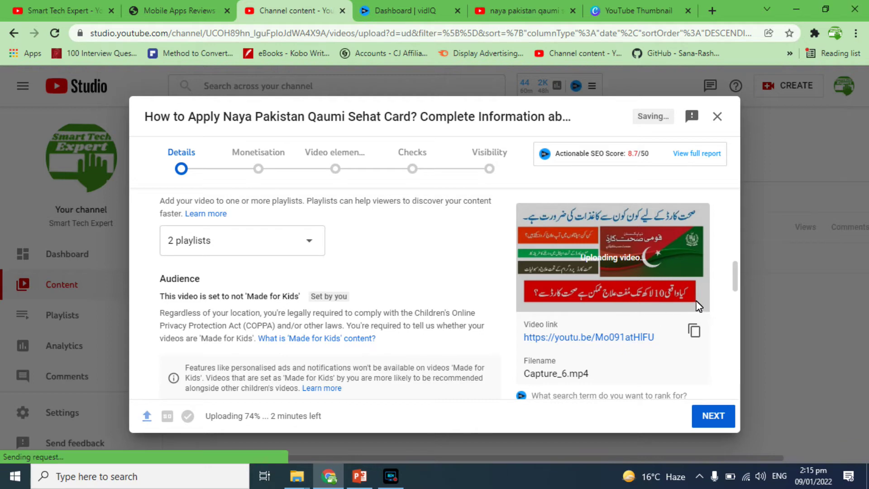
# Step: Copy all three vidIQ related keywords from the YouTube search results and add them to the video's tags
pyautogui.moveTo(735, 281); pyautogui.dragTo(734, 322)
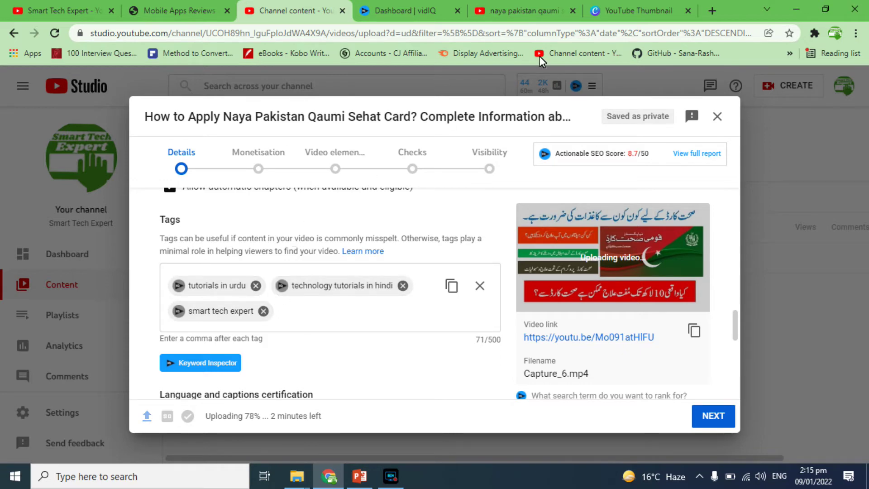
pyautogui.click(552, 3)
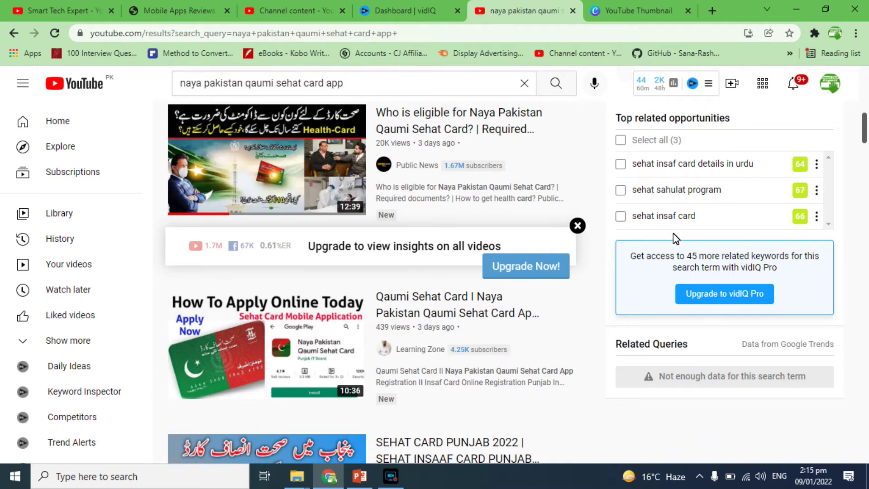
pyautogui.click(621, 141)
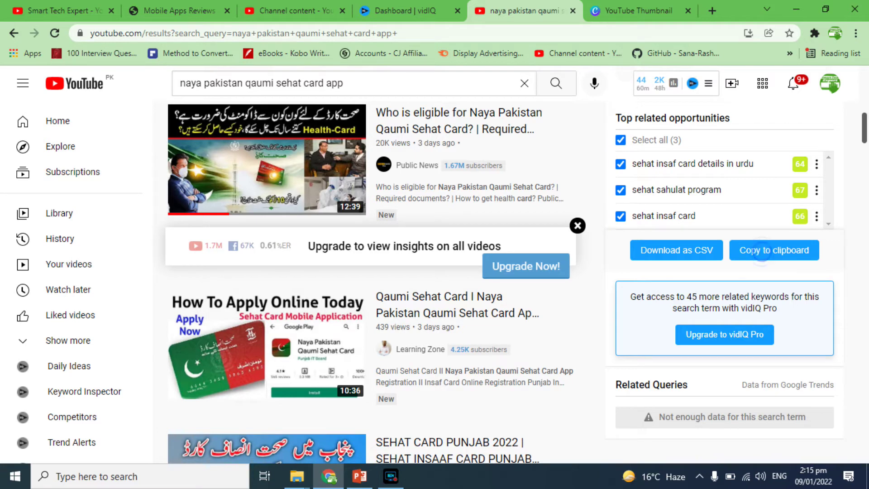
pyautogui.click(290, 10)
pyautogui.click(290, 308)
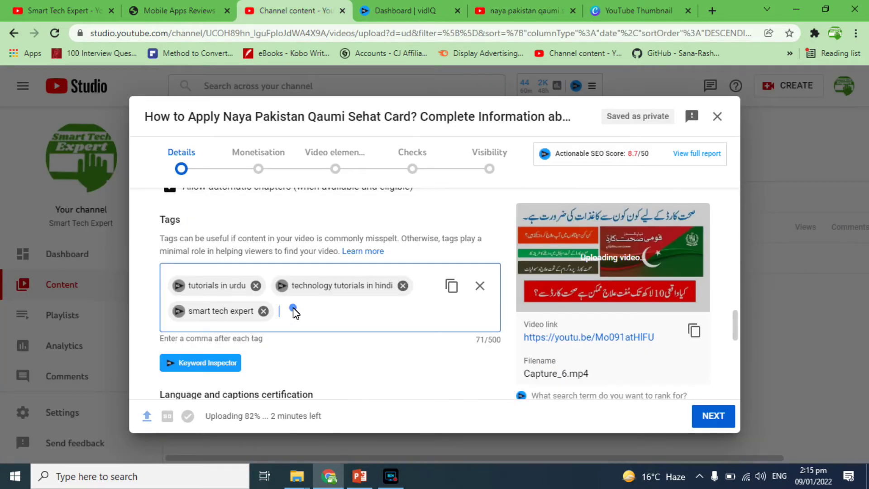
pyautogui.write('sehat sahulat program,sehat insaf card,sehat insaf card details in urdu')
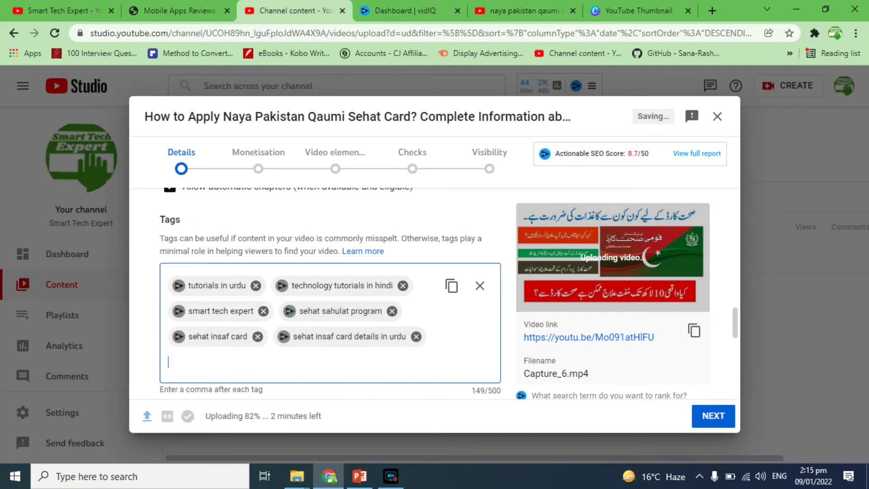
# Step: Open google.com in a new browser tab and enter "qaumi sehat card" to bring up its search suggestions
pyautogui.click(523, 11)
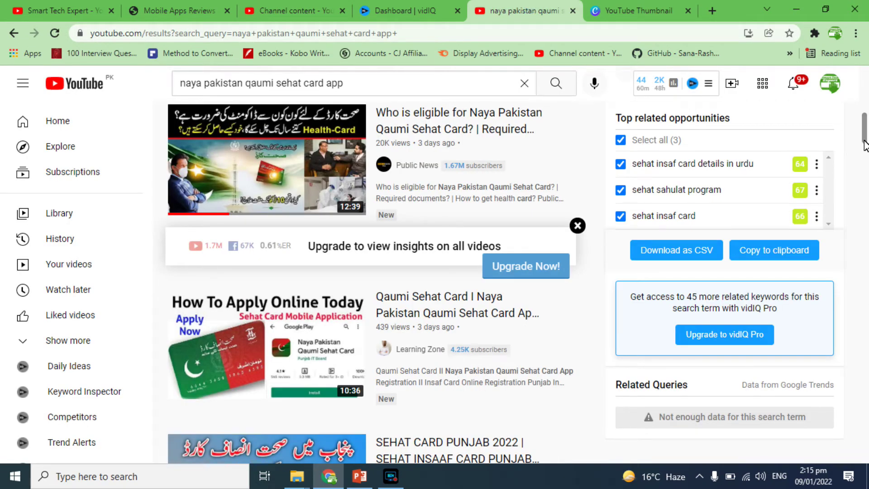
pyautogui.click(712, 10)
pyautogui.write('google.com')
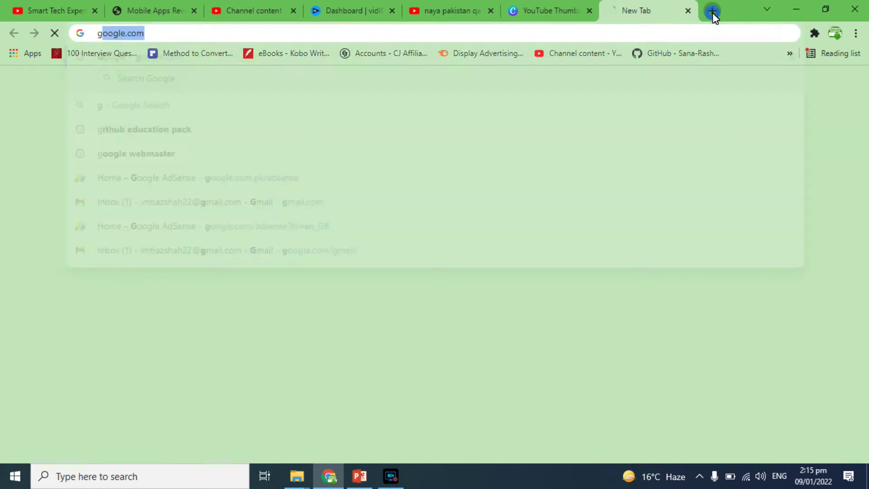
pyautogui.press('Return')
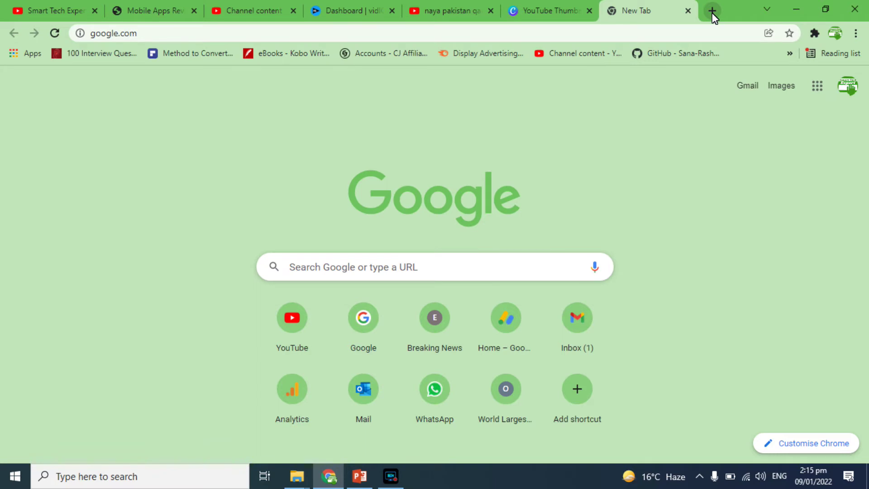
pyautogui.write('qaumi')
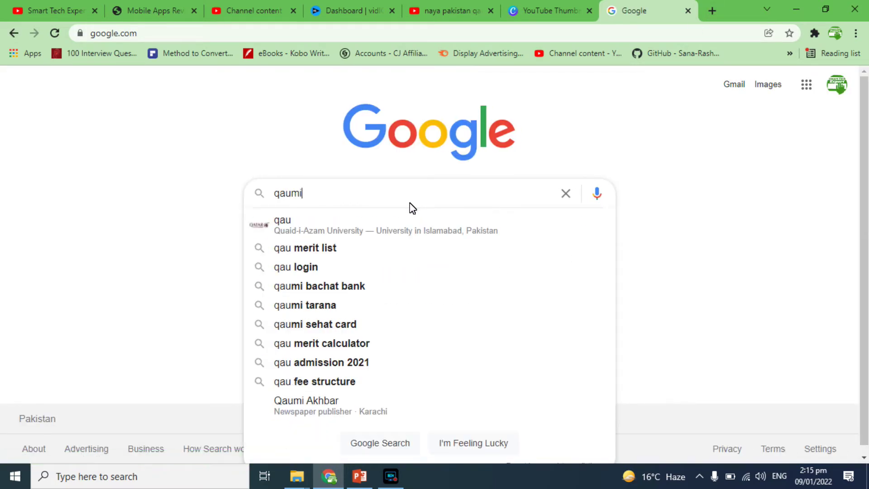
pyautogui.write(' sehat card')
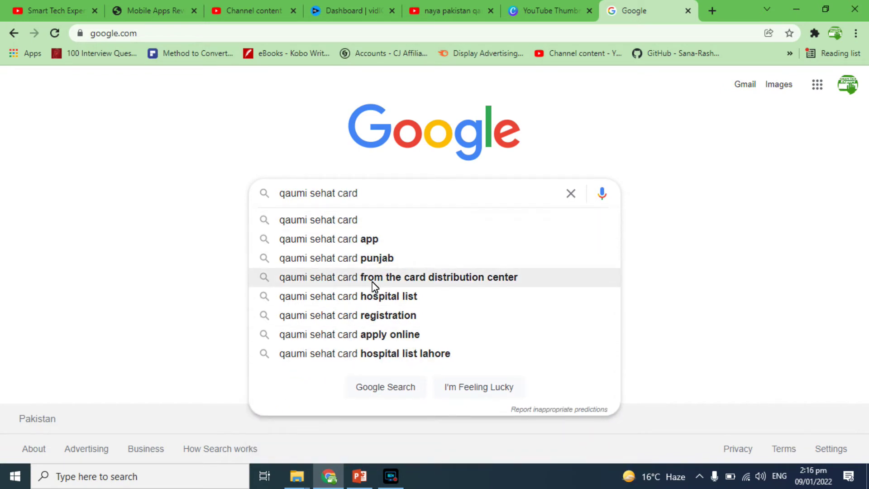
# Step: Open Paint and paste the screenshot of the Google suggestions, bringing the whole suggestion list into view
pyautogui.click(190, 479)
pyautogui.write('ms')
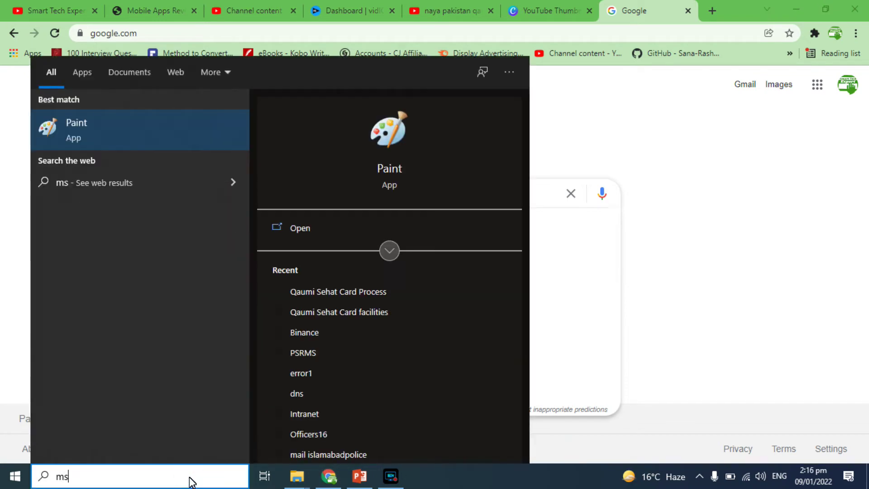
pyautogui.press('Return')
pyautogui.hotkey('ctrl', 'v')
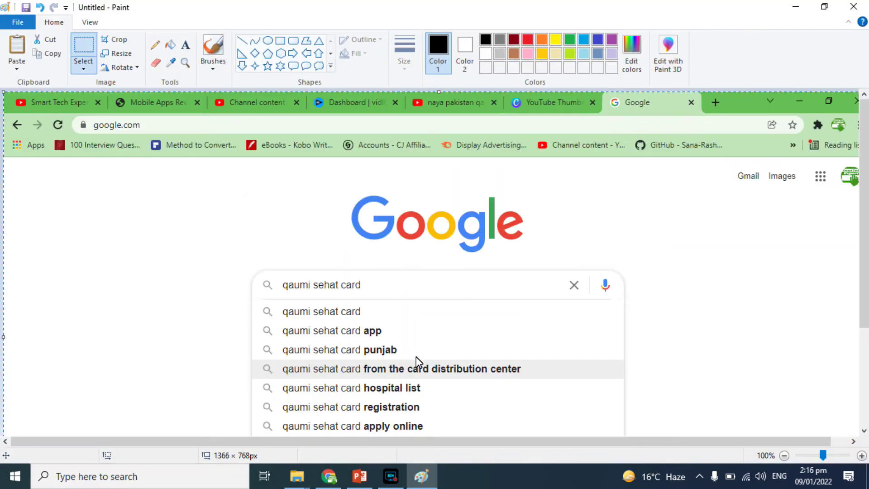
pyautogui.moveTo(382, 301); pyautogui.dragTo(341, 156)
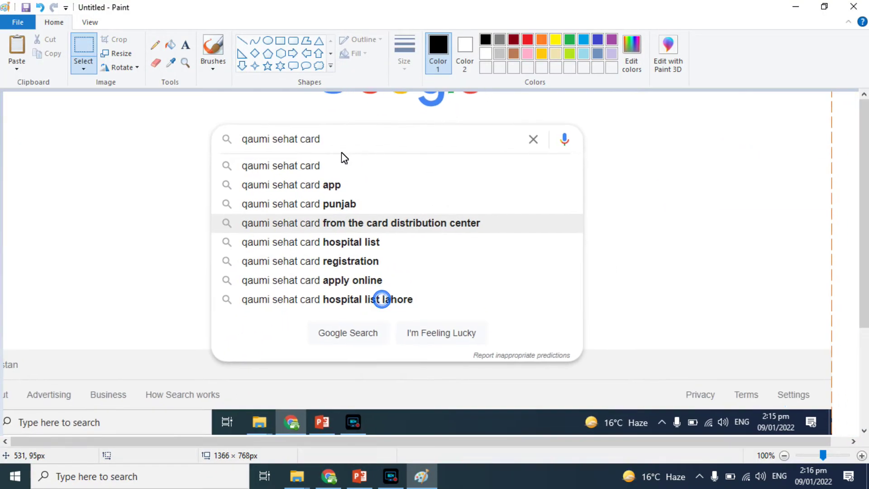
# Step: Open Notepad and narrow its window so the suggestions in the Paint screenshot stay readable beside it
pyautogui.click(207, 468)
pyautogui.write('notepad')
pyautogui.press('Return')
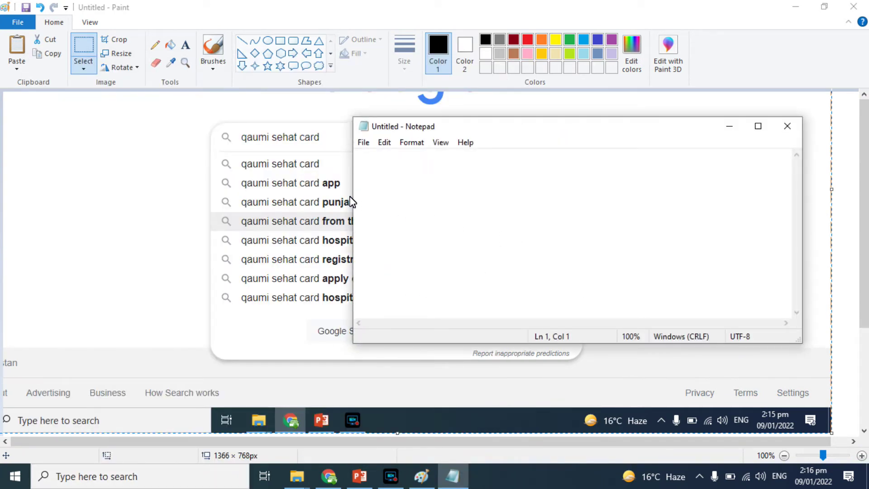
pyautogui.moveTo(352, 202); pyautogui.dragTo(490, 202)
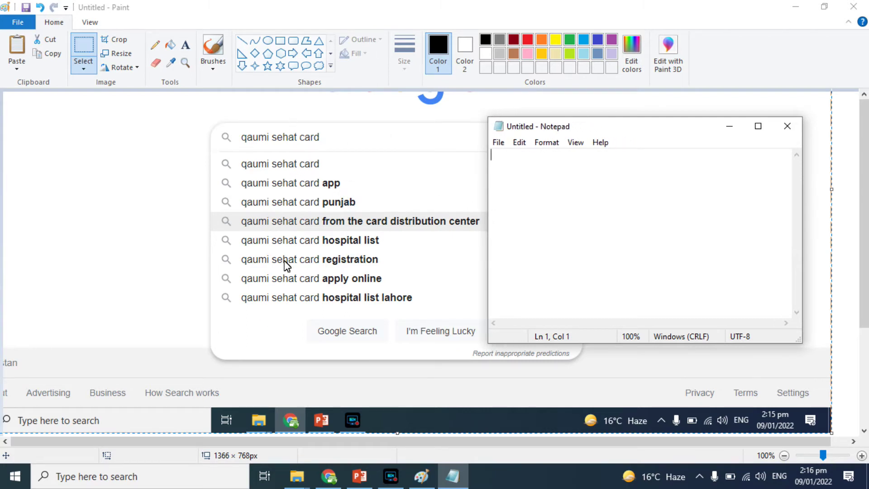
# Step: Write "qaumi sehat card," in Notepad, start a second line with the same phrase, copy it for reuse and extend that line with "app"
pyautogui.click(530, 176)
pyautogui.write('qaumi sehat card')
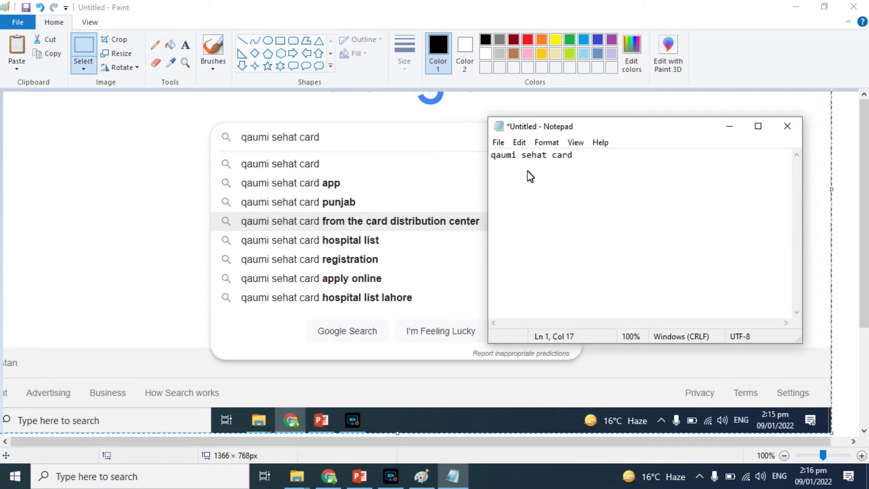
pyautogui.write(', qaumi sehat card')
pyautogui.hotkey('shift', 'Home')
pyautogui.hotkey('ctrl', 'c')
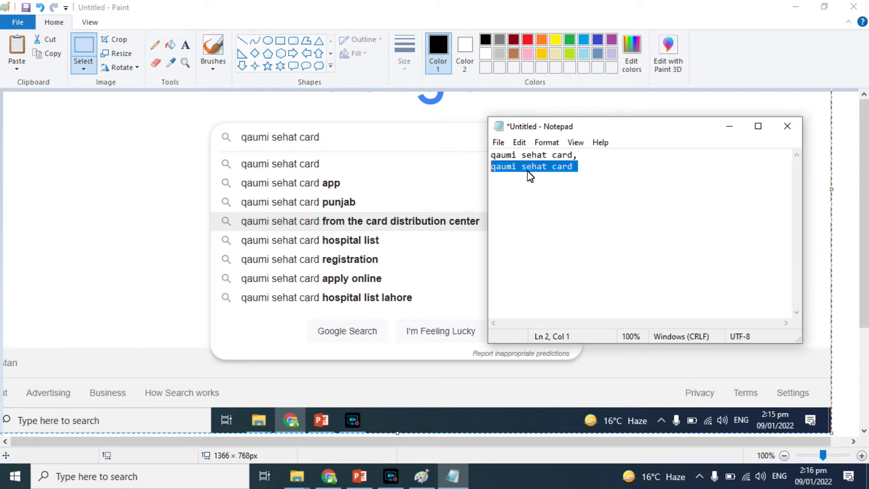
pyautogui.press('End')
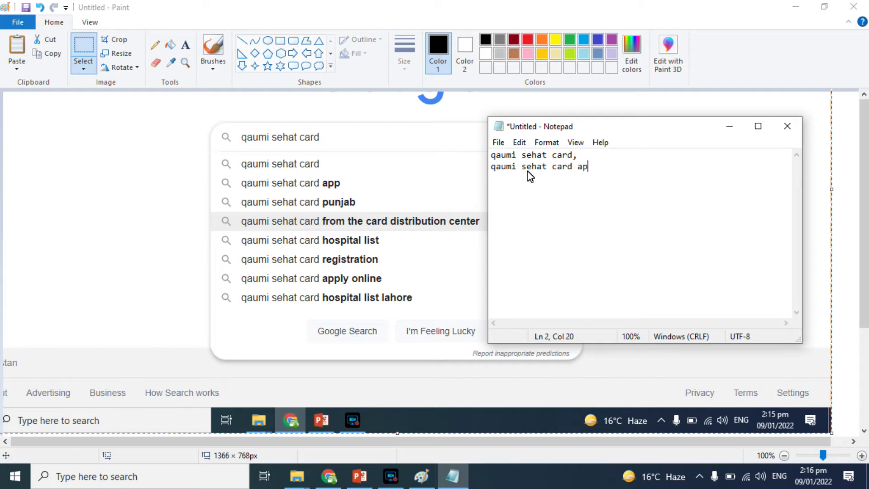
# Step: Add the keyword lines "qaumi sehat card punjab,", "qaumi sehat card hospital list," and "qaumi sehat card registration," to the Notepad list
pyautogui.hotkey('ctrl', 'v')
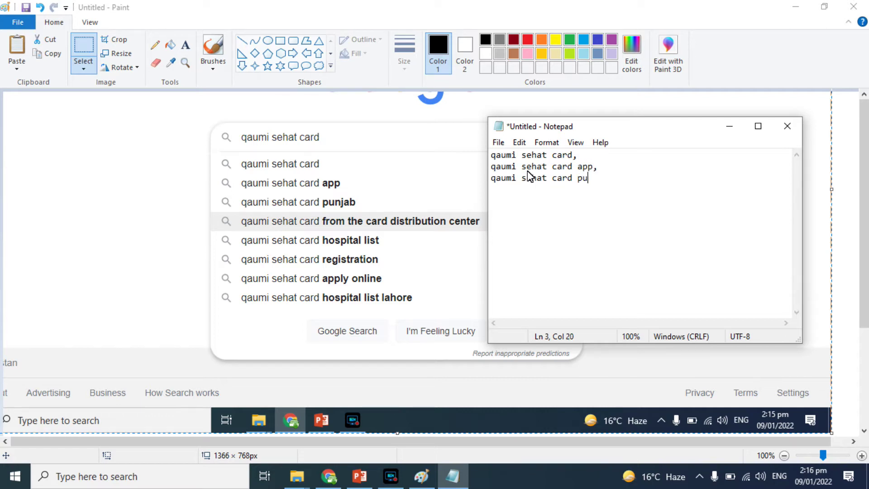
pyautogui.hotkey('ctrl', 'v')
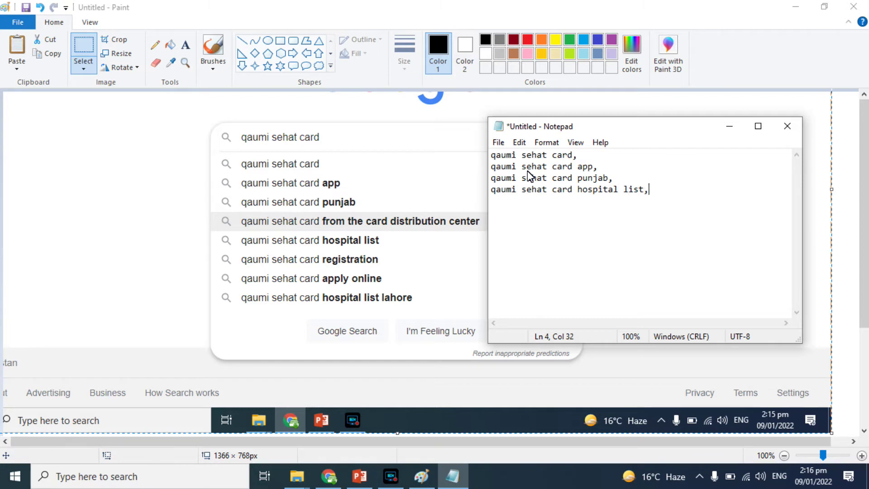
pyautogui.hotkey('ctrl', 'v')
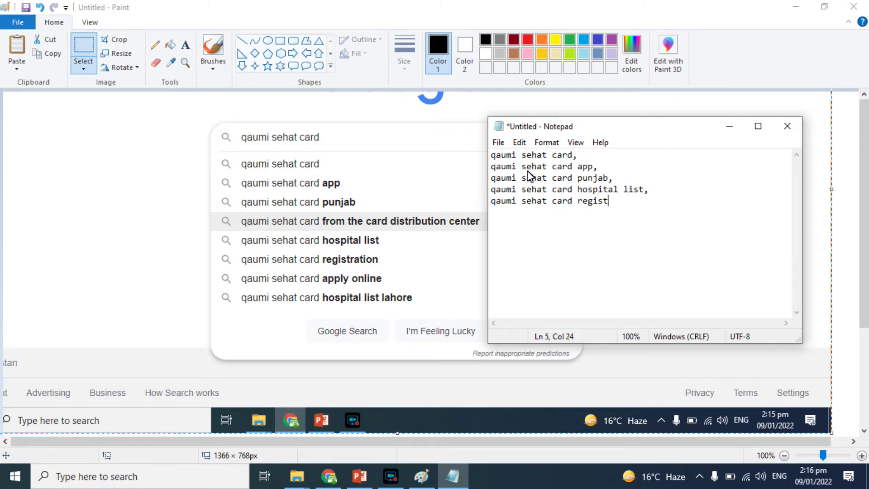
# Step: Add the keyword lines "qaumi sehat card apply online," and "qaumi sehat card hospital list in punjab," to the Notepad list
pyautogui.press('Return')
pyautogui.hotkey('ctrl', 'v')
pyautogui.write('ap')
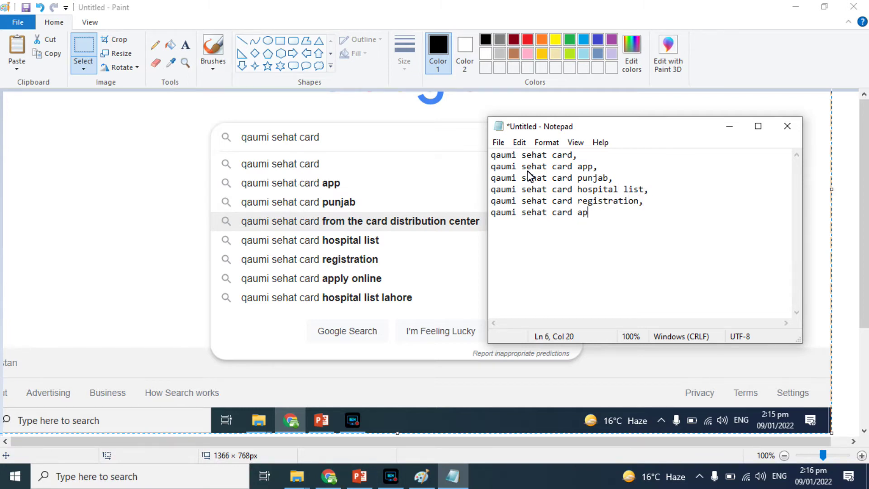
pyautogui.write('ply online,')
pyautogui.hotkey('ctrl', 'v')
pyautogui.write('hospital lis')
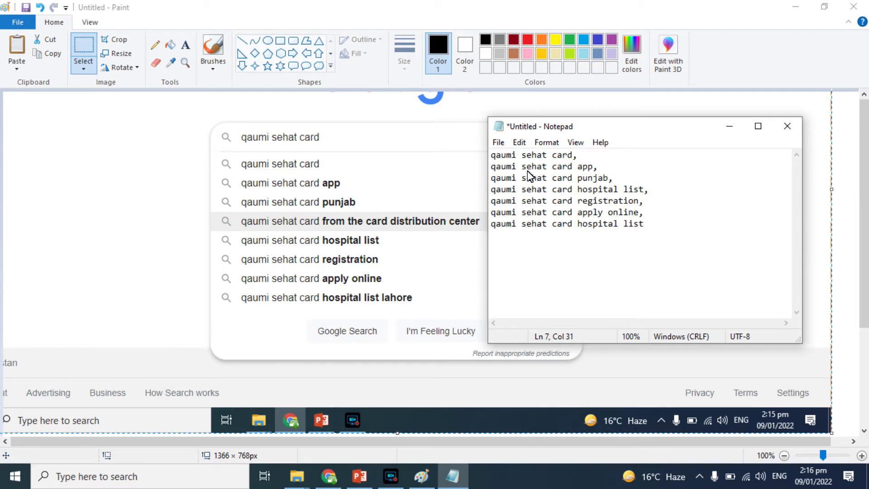
pyautogui.write('t in punjab,')
# Step: Switch to the YouTube results tab in Chrome and replace the search text with "naya pakistan seh" to bring up its search suggestions
pyautogui.click(335, 467)
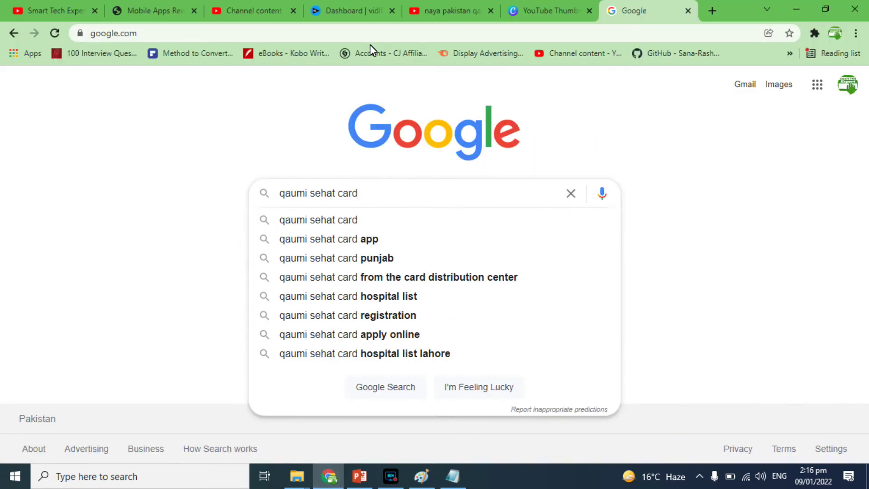
pyautogui.click(448, 11)
pyautogui.click(369, 86)
pyautogui.tripleClick(370, 86)
pyautogui.write('naya')
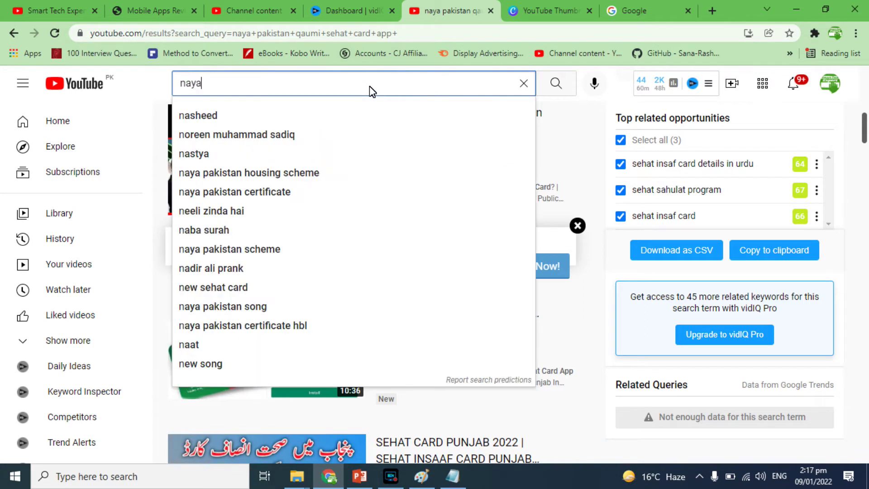
pyautogui.write(' pakistan seh')
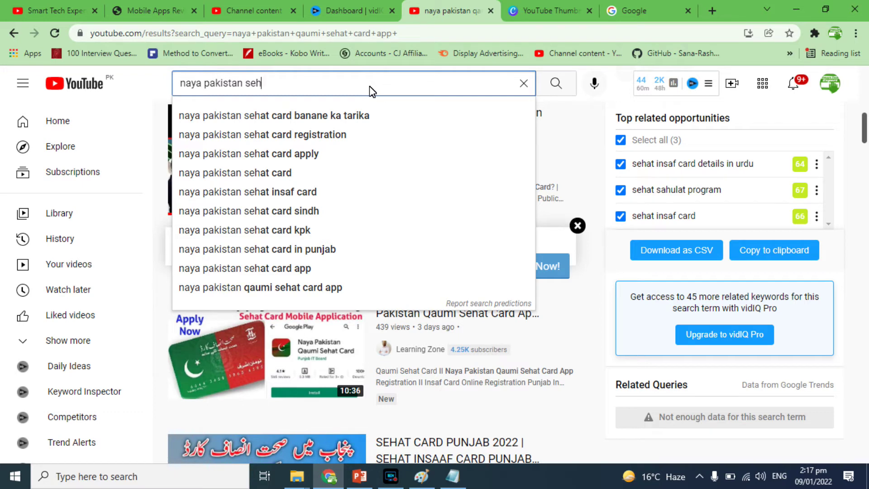
# Step: Paste the screenshot of the YouTube suggestions into Paint and bring the whole suggestion list into view
pyautogui.click(421, 476)
pyautogui.hotkey('ctrl', 'v')
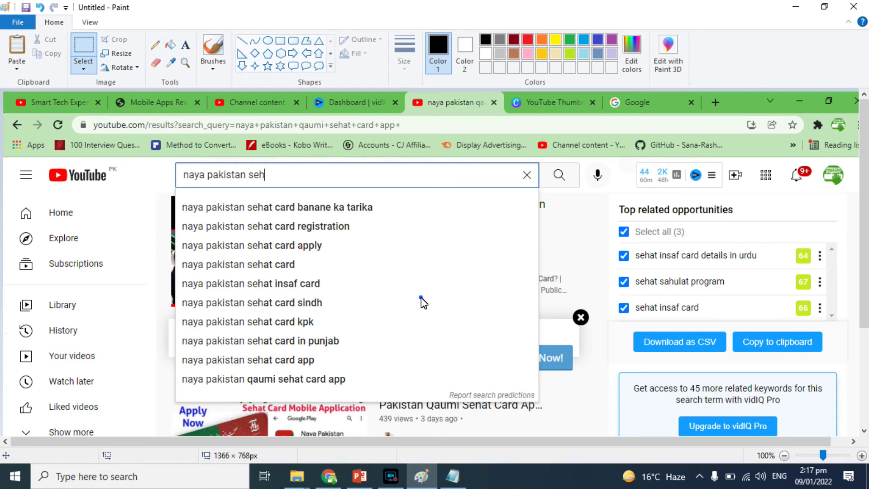
pyautogui.scroll(-2, 410, 254)
# Step: Return to Notepad and add the keyword line "naya pakistan sehat card banane ka tarika," to the list
pyautogui.click(452, 476)
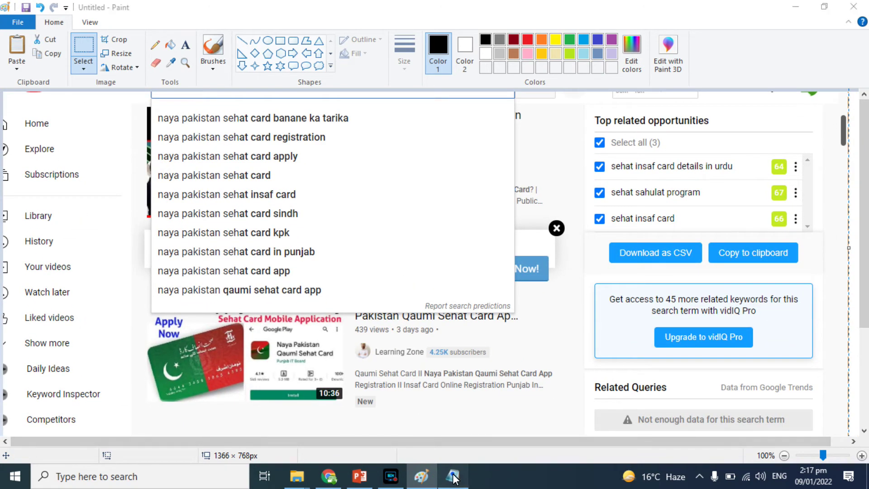
pyautogui.write('naya pakistan ')
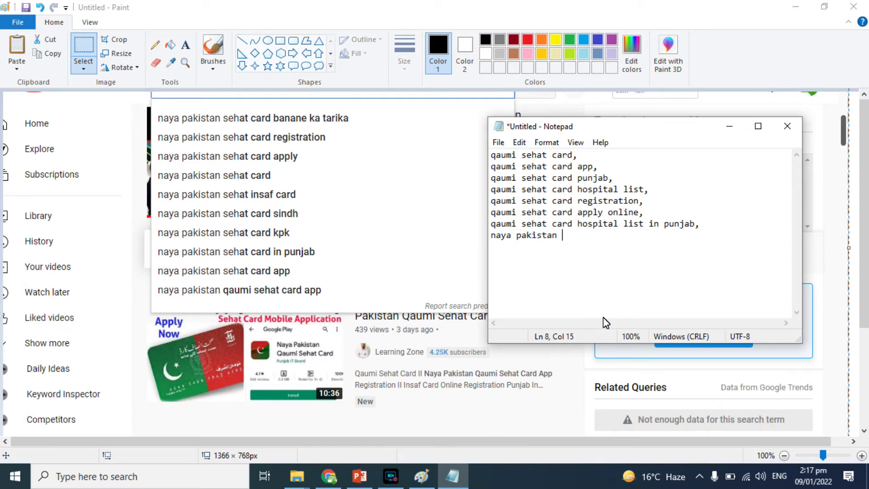
pyautogui.write('sehat card bana')
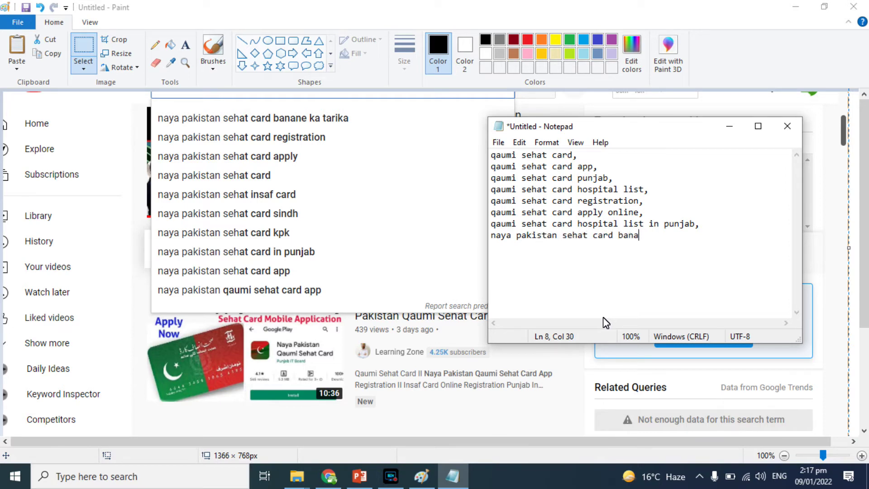
pyautogui.write('ne ka tarika,')
# Step: Add the keyword lines "naya pakistan sehat card registration," and "naya pakistan sehat card apply," to the Notepad list
pyautogui.press('Return')
pyautogui.write('naya ')
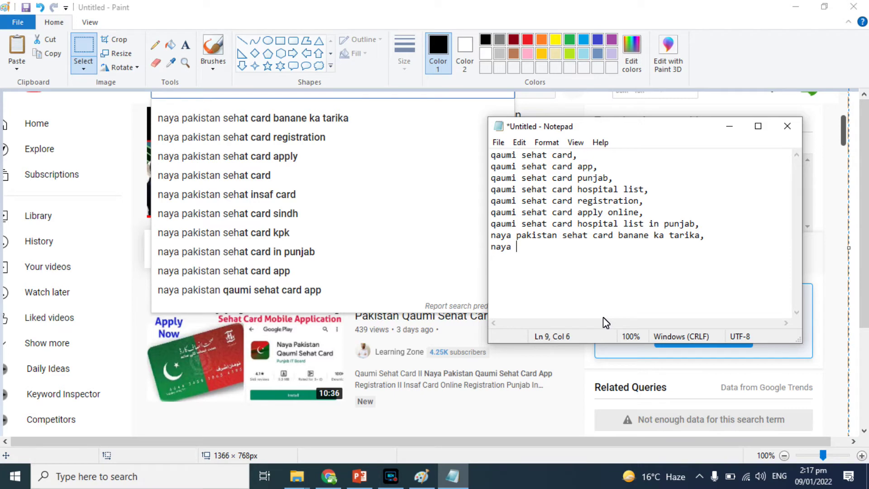
pyautogui.write('pakistan sehat card registration,')
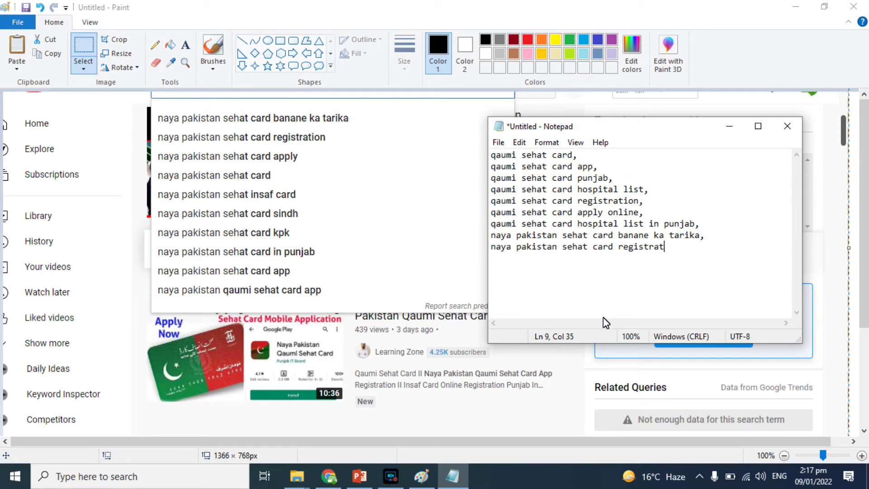
pyautogui.press('Return')
pyautogui.write('naya pakistan sehat car')
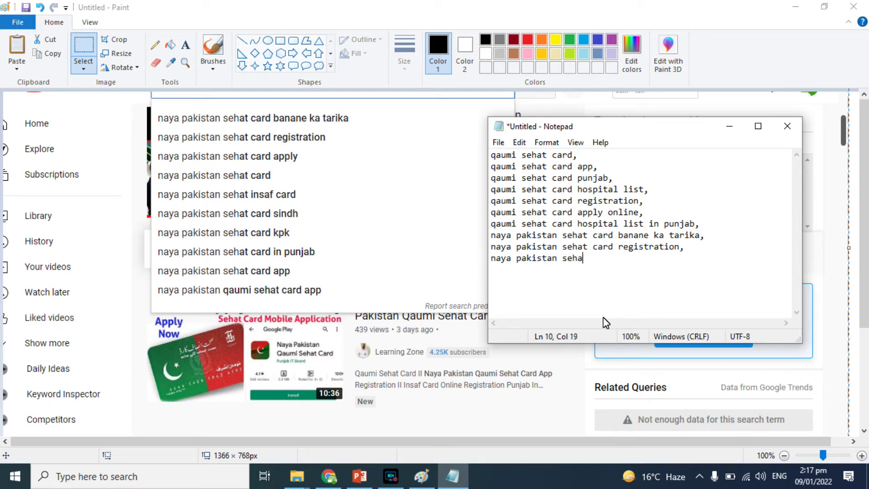
pyautogui.write('d apply,')
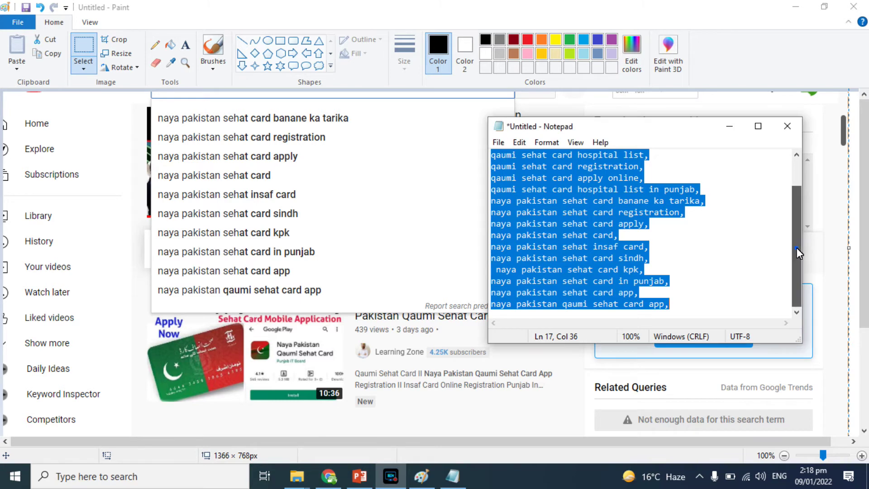
# Step: Transfer the whole Notepad keyword list into the video's Tags field in YouTube Studio, after the existing tags
pyautogui.moveTo(797, 248); pyautogui.dragTo(798, 205)
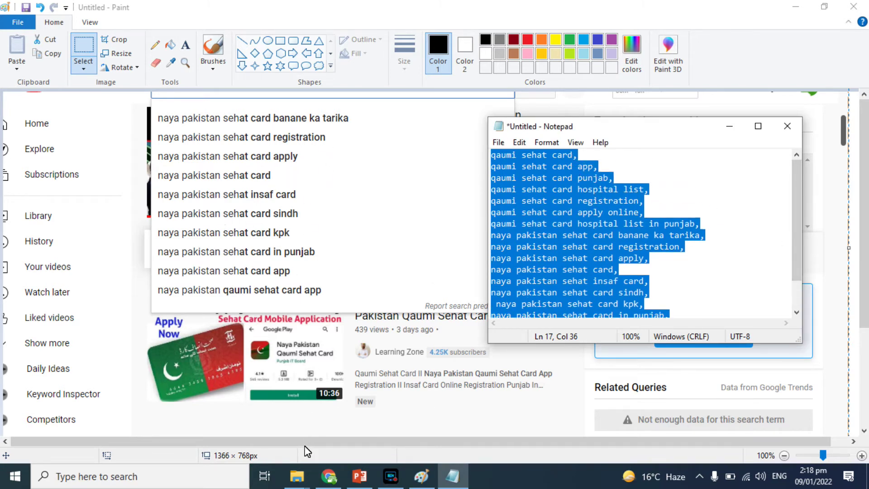
pyautogui.click(330, 476)
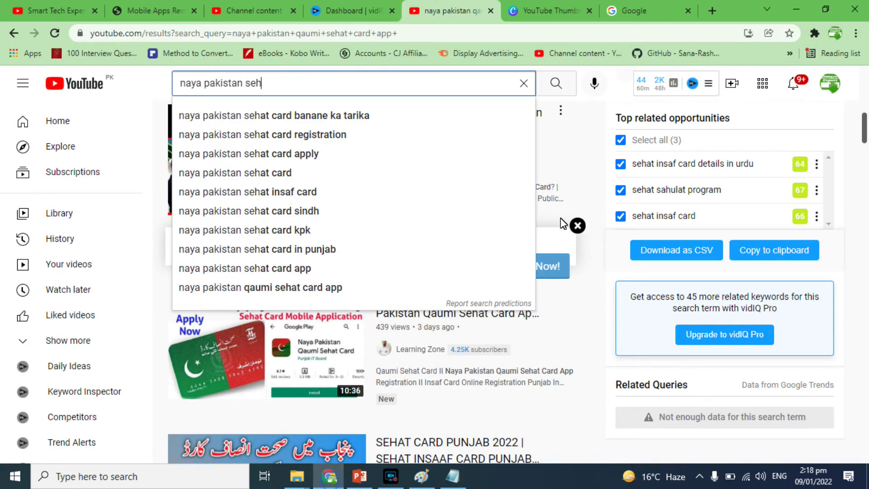
pyautogui.click(253, 10)
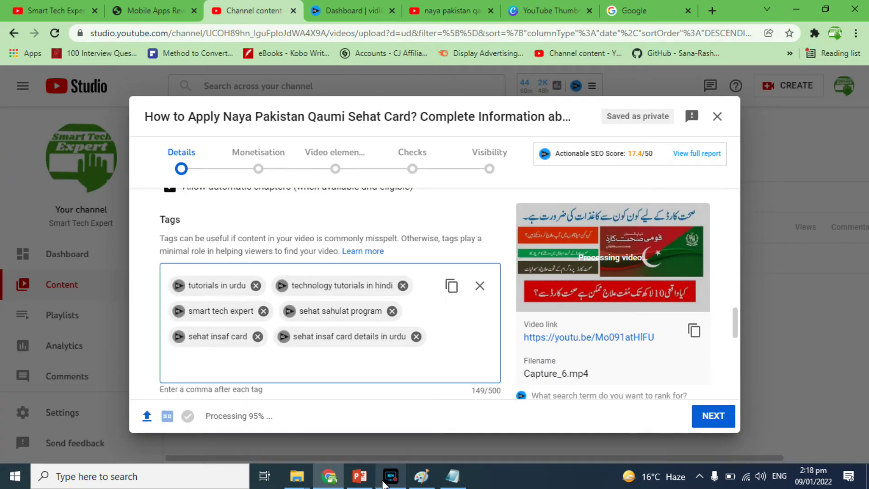
pyautogui.click(453, 476)
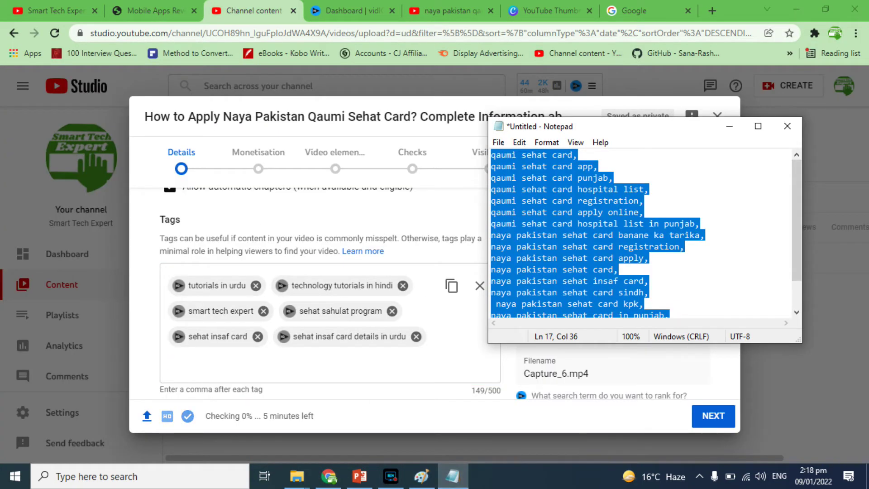
pyautogui.click(298, 362)
pyautogui.hotkey('ctrl', 'v')
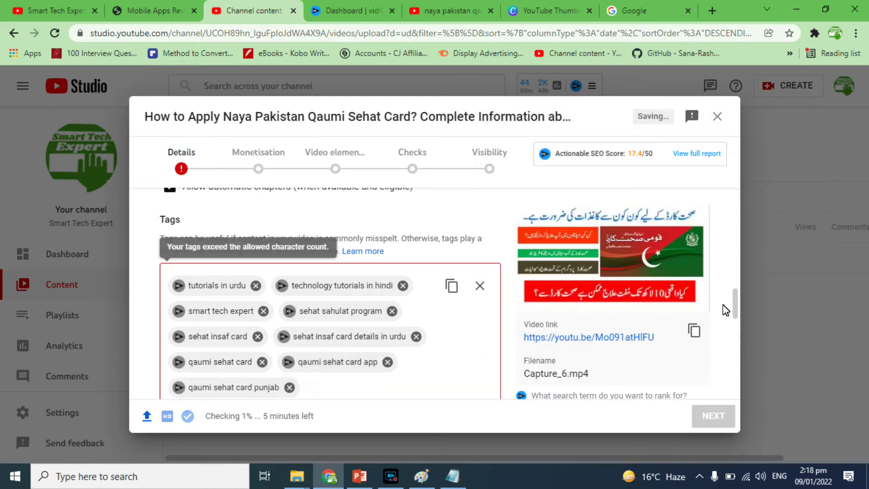
# Step: Remove the tags "naya pakistan qaumi sehat card app", "naya pakistan sehat card sindh" and "naya pakistan sehat card kpk"
pyautogui.moveTo(735, 300); pyautogui.dragTo(737, 316)
pyautogui.moveTo(737, 318); pyautogui.dragTo(742, 337)
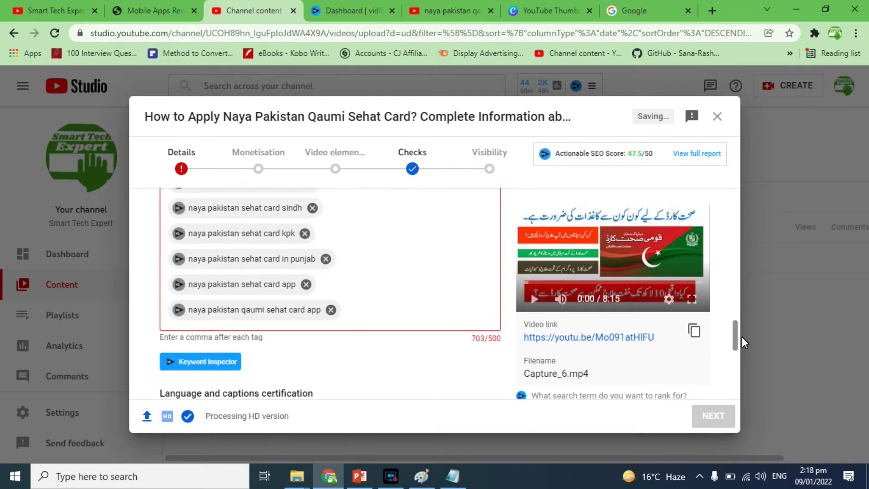
pyautogui.moveTo(744, 335); pyautogui.dragTo(744, 333)
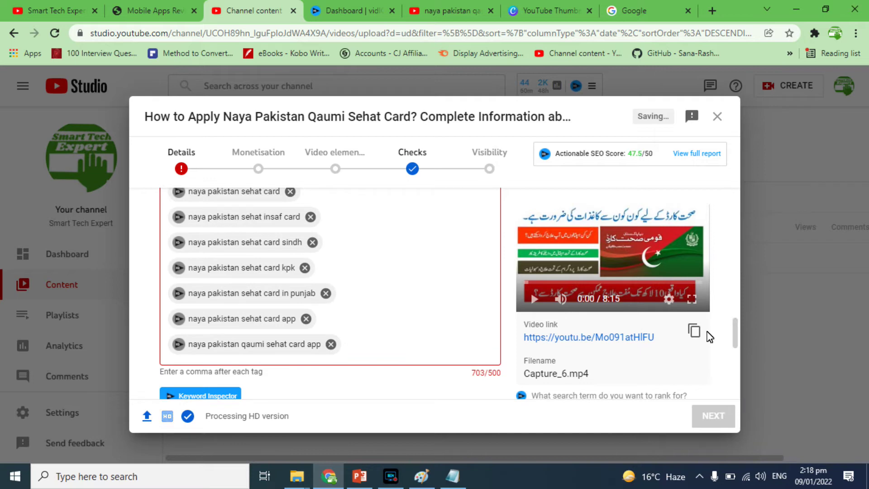
pyautogui.click(331, 345)
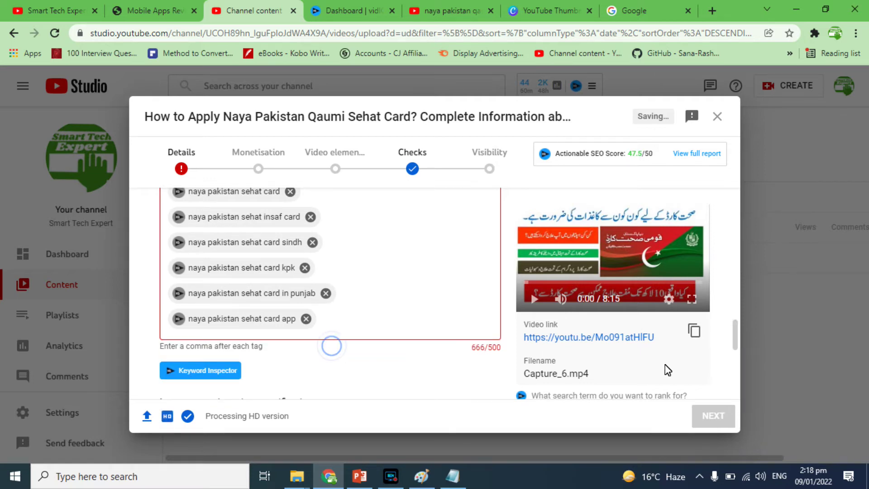
pyautogui.click(312, 242)
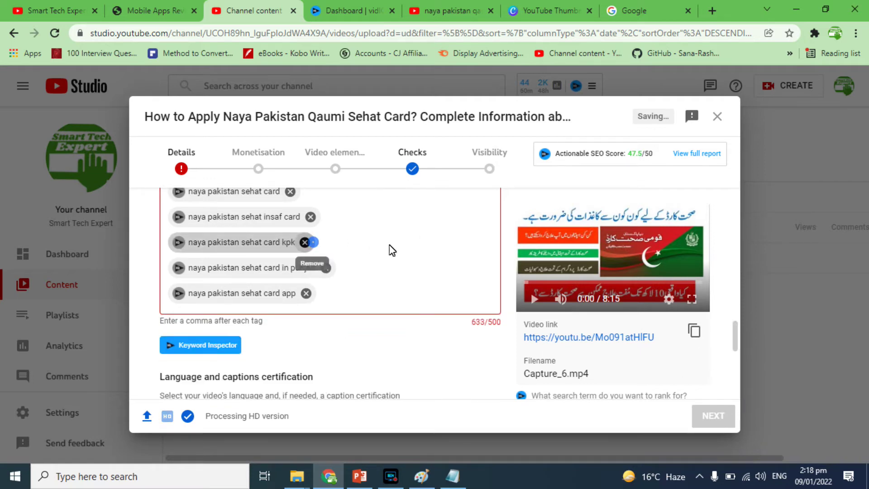
pyautogui.moveTo(734, 334); pyautogui.dragTo(734, 328)
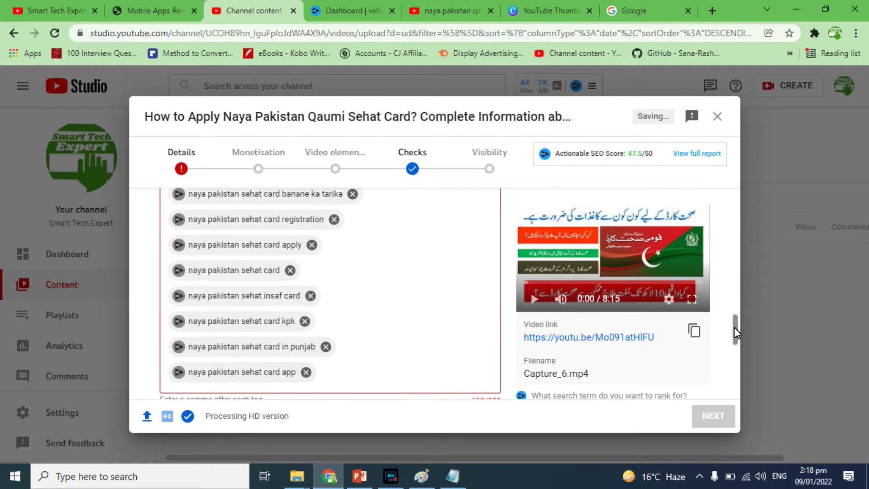
pyautogui.click(305, 321)
# Step: Remove the tags "sehat sahulat program", "technology tutorials in hindi", "smart tech expert" and "sehat insaf card details in urdu"
pyautogui.moveTo(736, 339); pyautogui.dragTo(736, 317)
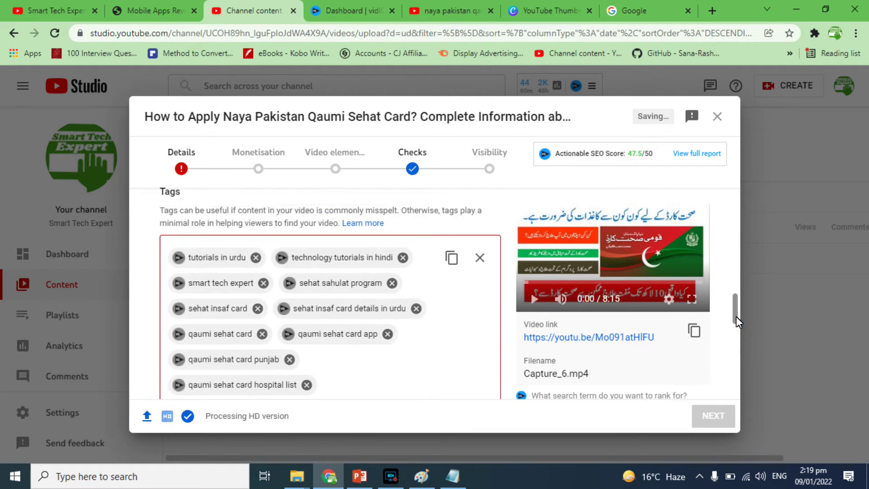
pyautogui.click(392, 282)
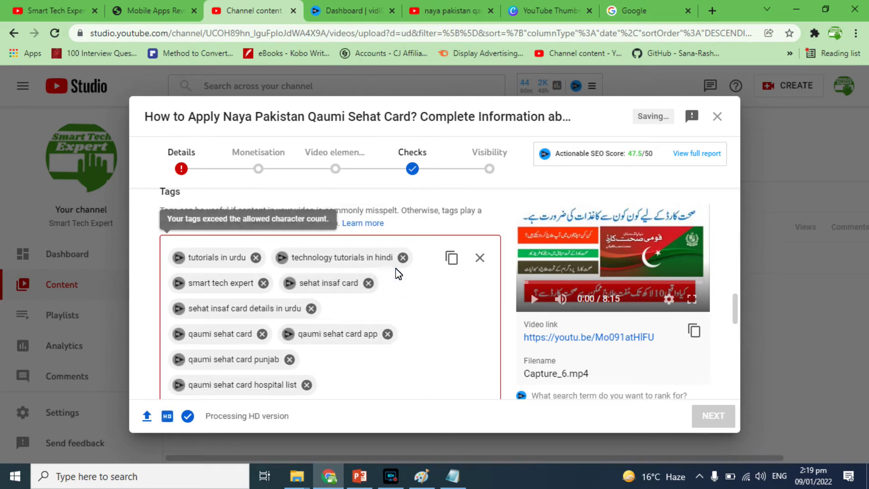
pyautogui.click(402, 257)
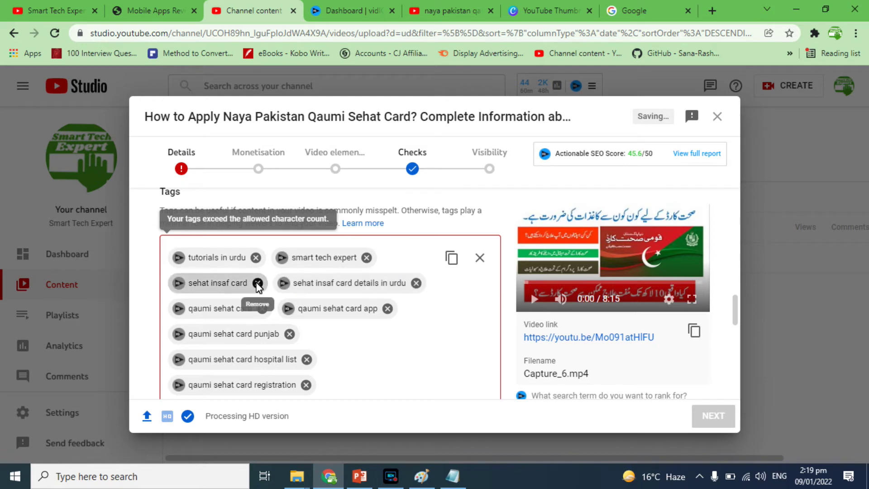
pyautogui.click(367, 257)
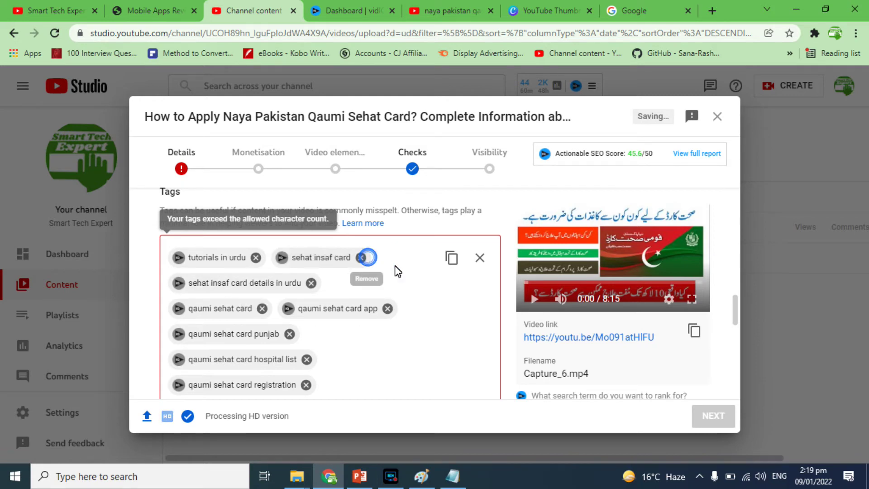
pyautogui.click(311, 282)
# Step: Continue from the video details to the Monetisation page and set the video's monetisation to On
pyautogui.moveTo(737, 307); pyautogui.dragTo(736, 385)
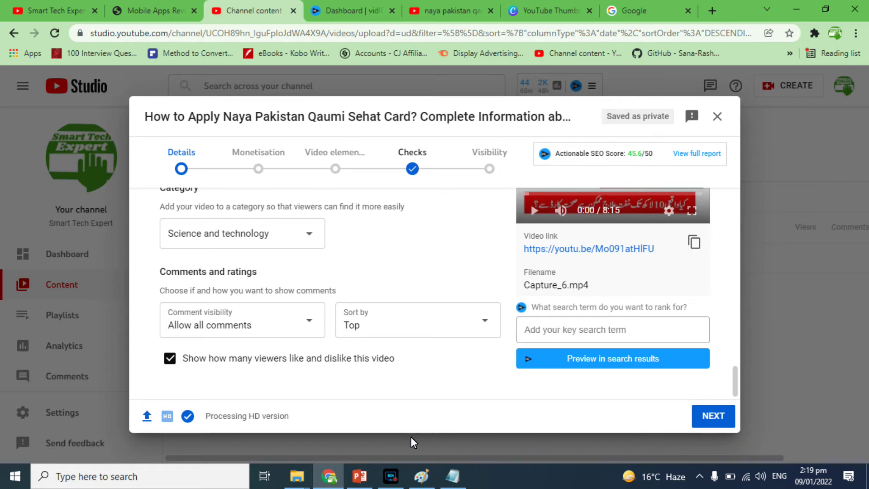
pyautogui.click(710, 413)
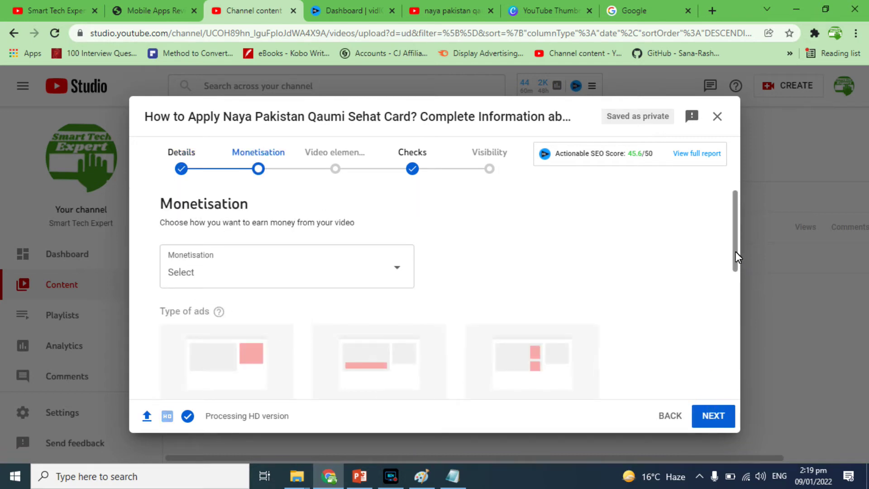
pyautogui.click(380, 267)
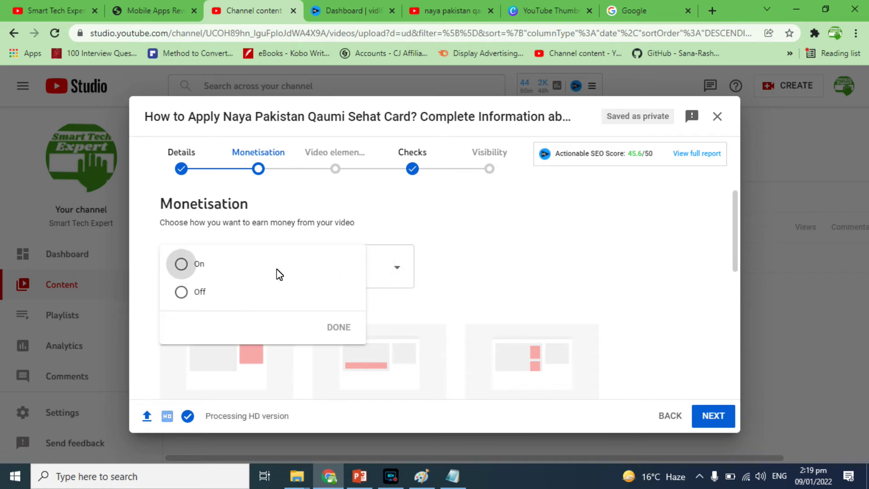
pyautogui.click(182, 263)
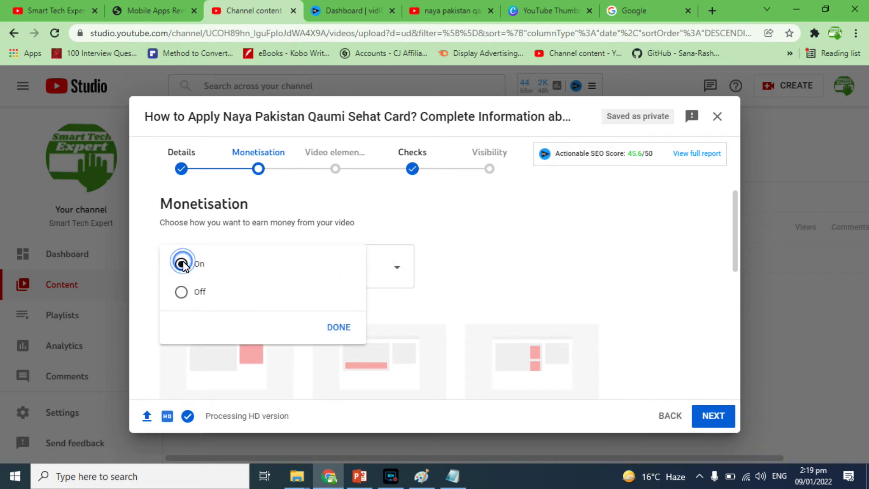
pyautogui.click(337, 327)
pyautogui.moveTo(735, 235); pyautogui.dragTo(735, 309)
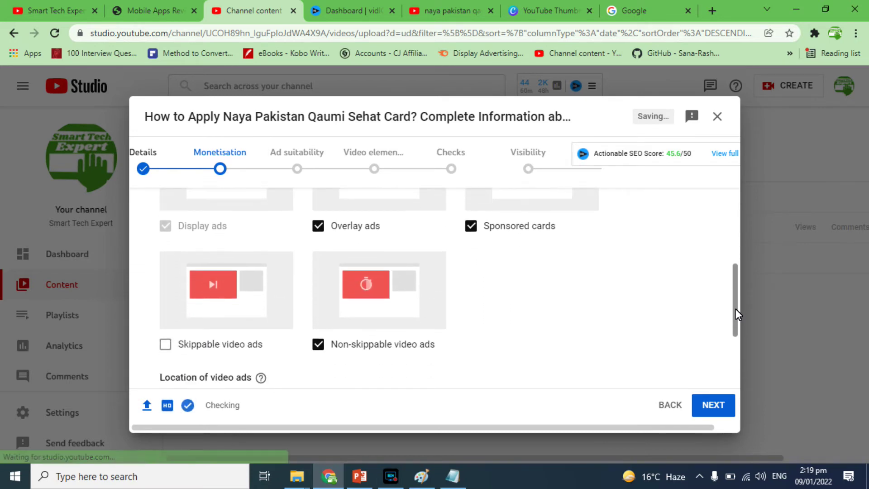
# Step: Enable skippable video ads, then look at the mid-roll ad breaks editor and leave it without changes
pyautogui.click(226, 345)
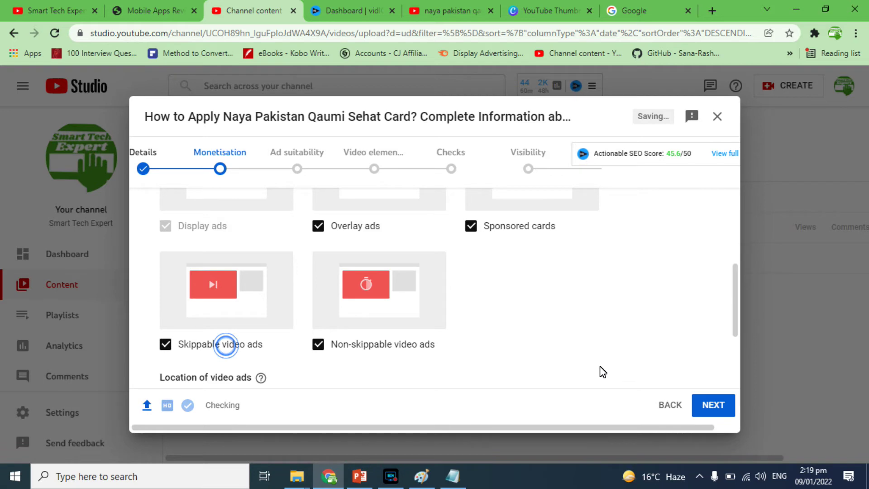
pyautogui.moveTo(734, 309); pyautogui.dragTo(741, 364)
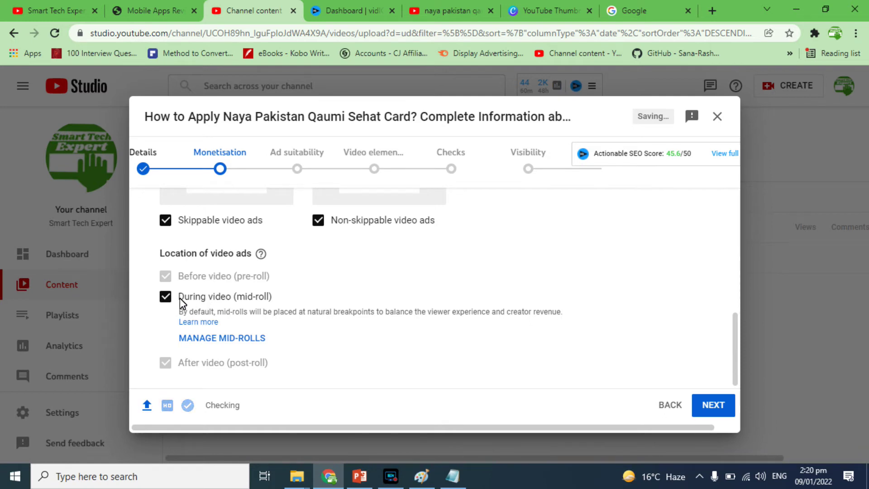
pyautogui.click(231, 339)
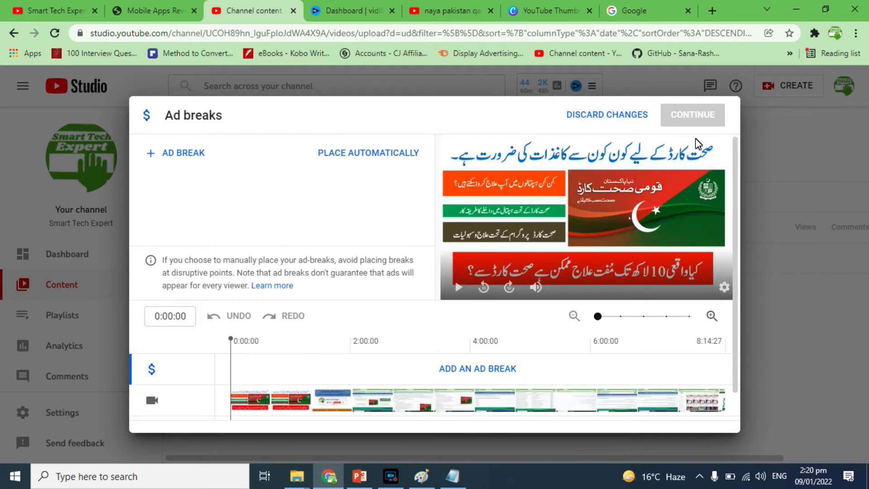
pyautogui.click(636, 119)
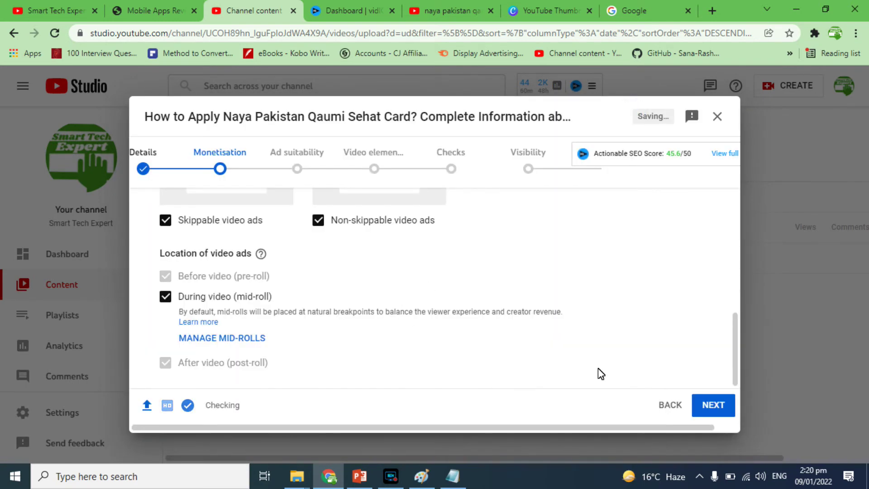
# Step: Rate the video's ad suitability as "None of the above", submit the rating and continue to Video elements
pyautogui.click(721, 403)
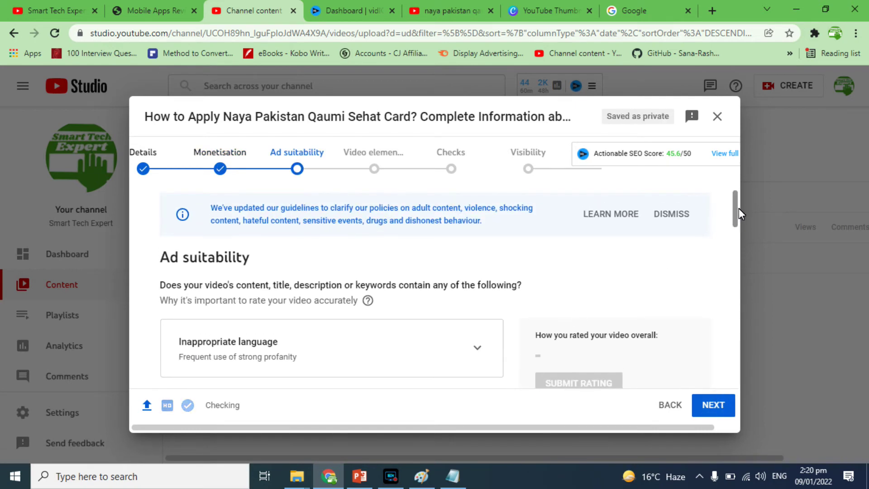
pyautogui.moveTo(735, 208); pyautogui.dragTo(727, 384)
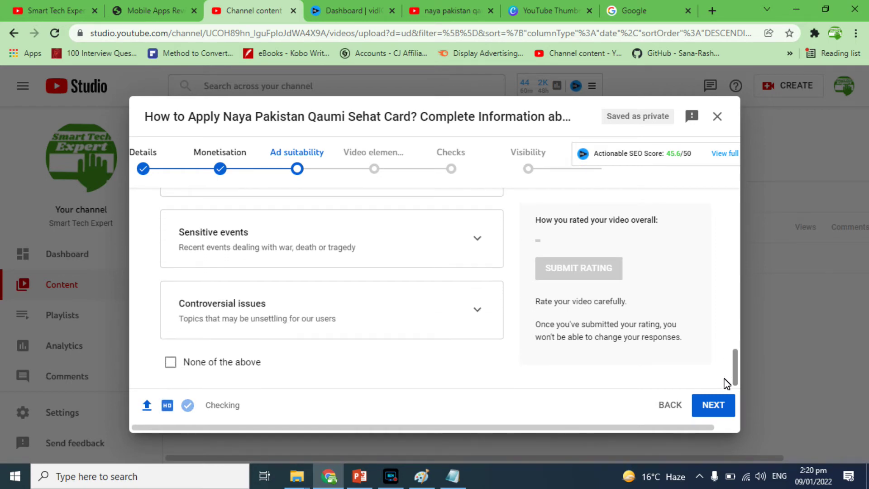
pyautogui.click(219, 361)
pyautogui.moveTo(735, 358); pyautogui.dragTo(674, 317)
pyautogui.click(590, 256)
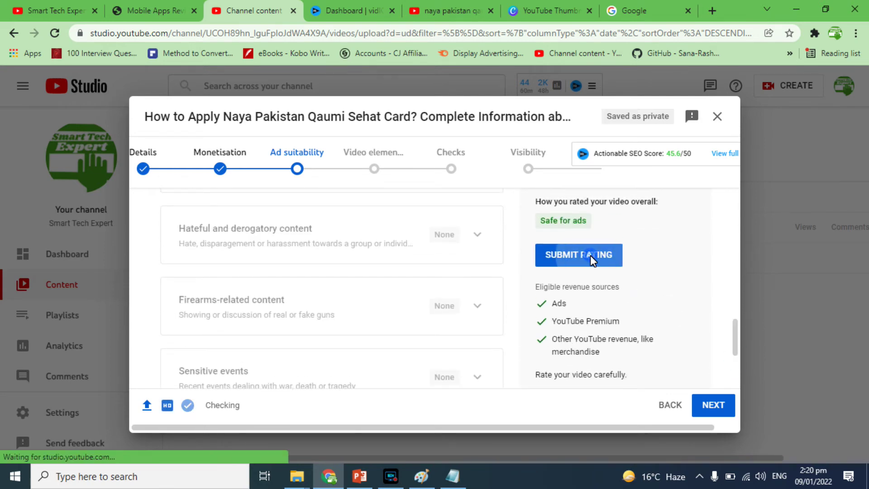
pyautogui.click(710, 404)
# Step: Add an end screen to the video by importing the layout from the latest video
pyautogui.moveTo(735, 259); pyautogui.dragTo(735, 267)
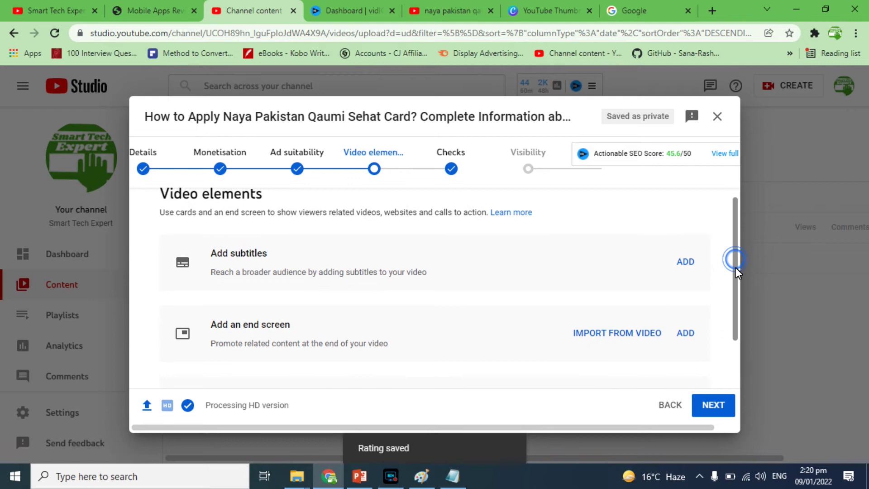
pyautogui.moveTo(734, 253); pyautogui.dragTo(738, 306)
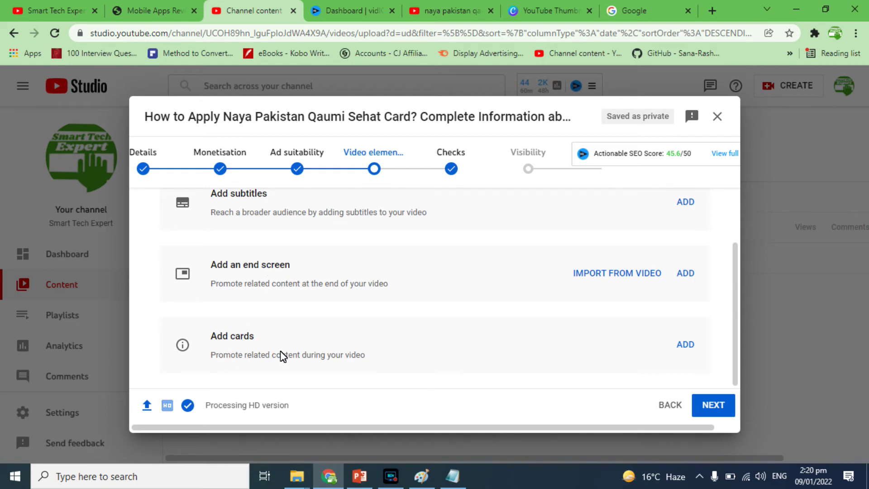
pyautogui.click(687, 273)
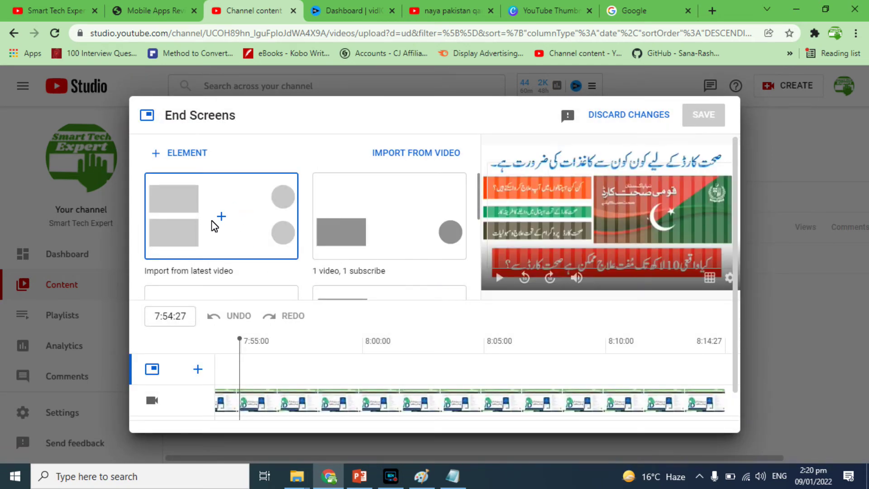
pyautogui.click(219, 221)
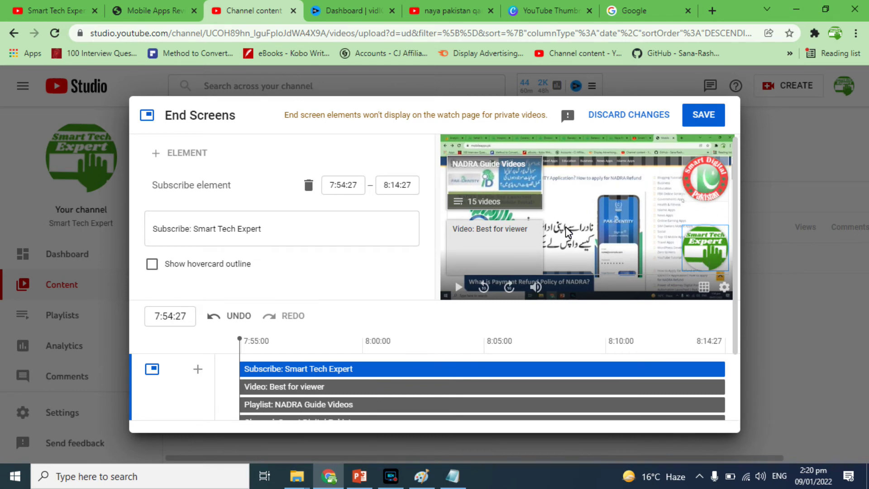
# Step: Change the end screen's playlist element to "Mobile Applications", keep the video element as "Best for viewer", and save the end screen
pyautogui.click(498, 175)
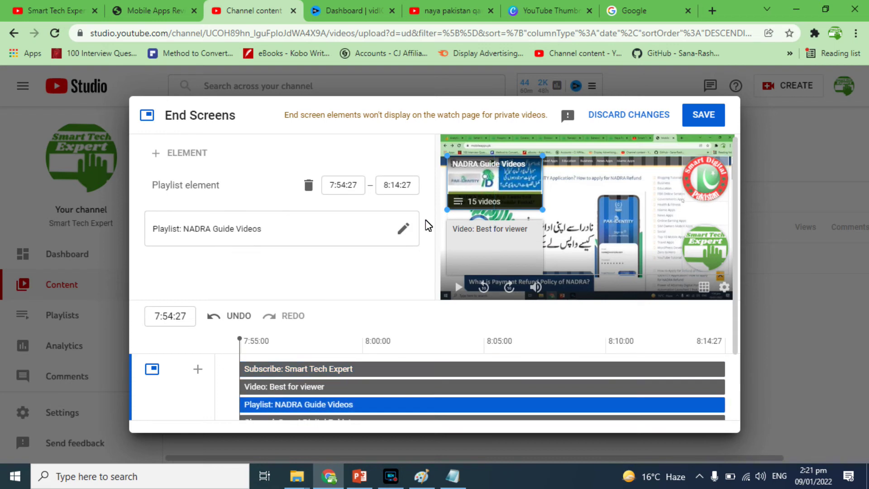
pyautogui.click(403, 229)
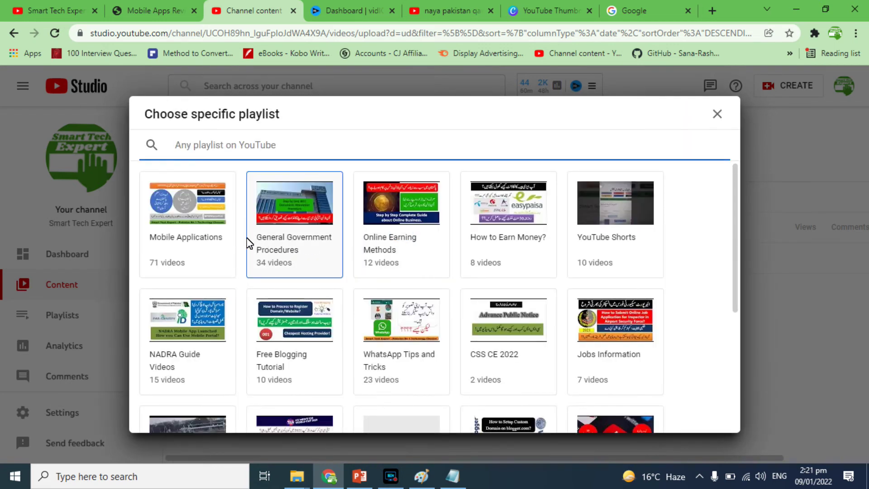
pyautogui.click(207, 231)
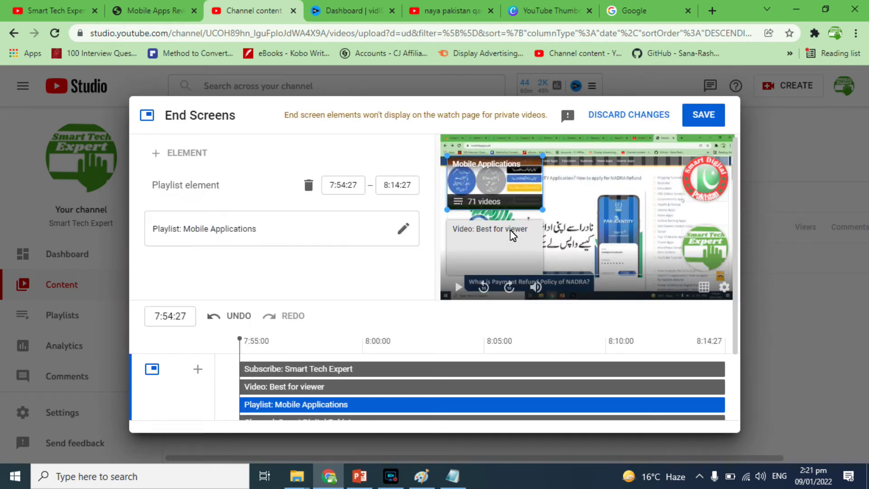
pyautogui.click(508, 244)
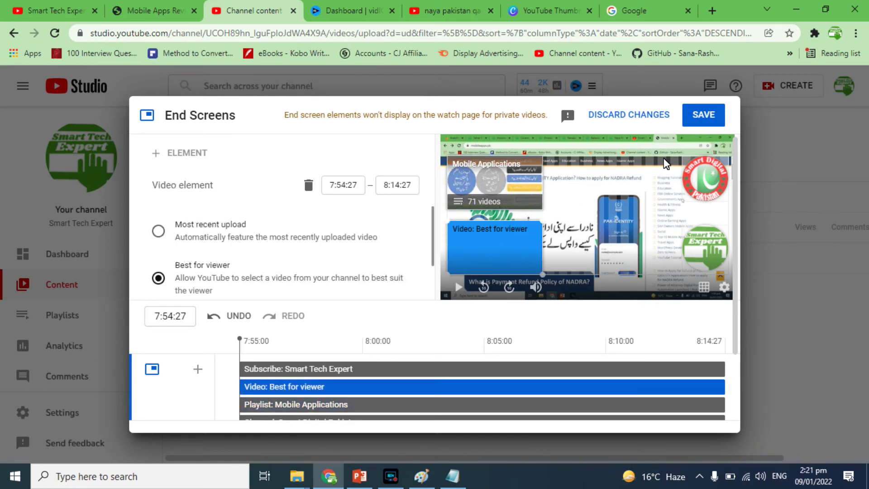
pyautogui.click(702, 113)
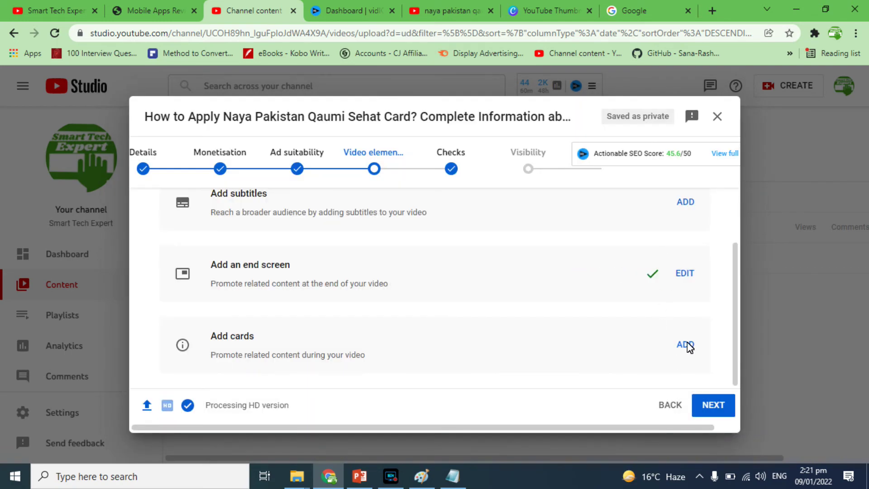
# Step: Start adding cards with a video card linking to the channel's "How to Apply for NADRA Pakistan Origin Card (POC)" video
pyautogui.click(685, 344)
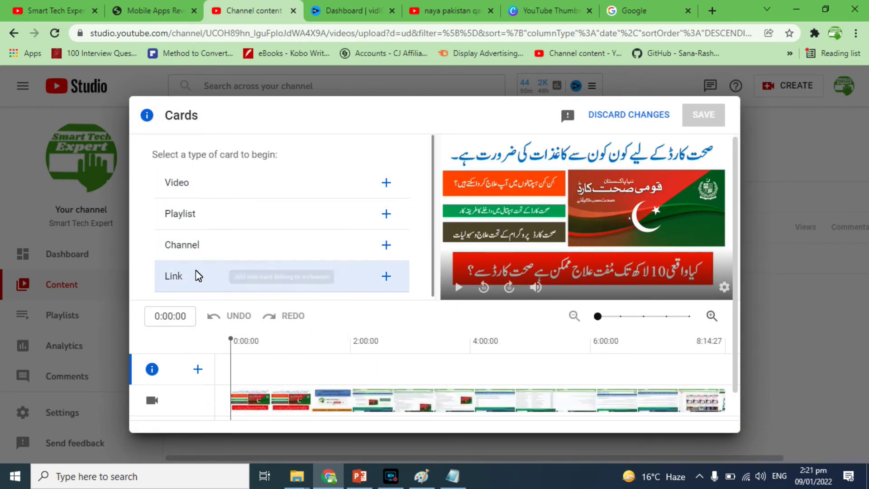
pyautogui.click(198, 369)
pyautogui.click(215, 367)
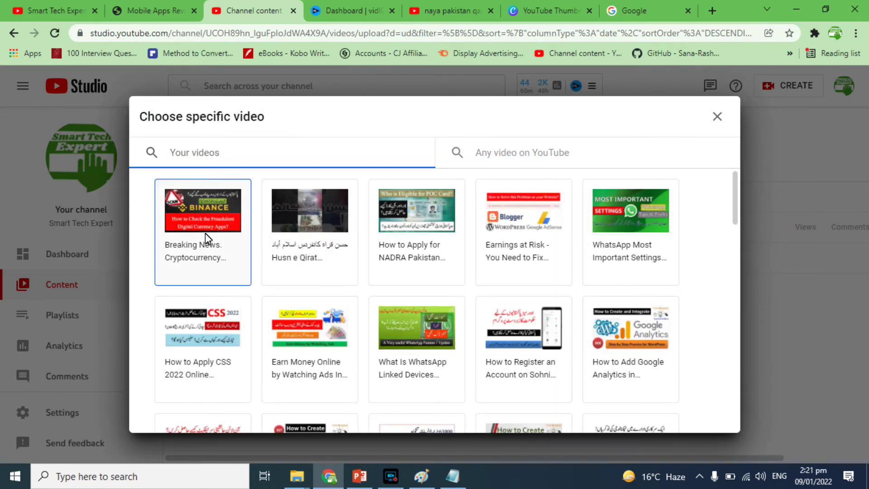
pyautogui.click(426, 232)
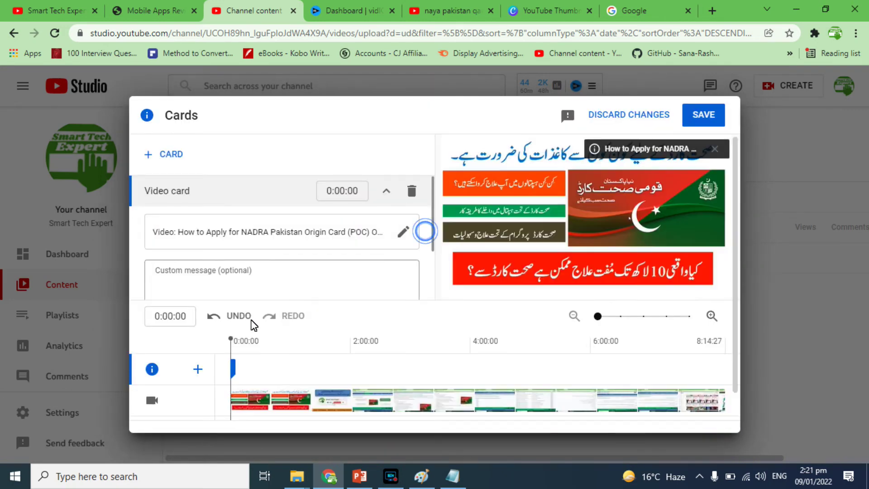
# Step: Add a second video card by searching the channel's videos for "pass" and choosing the online-portal Pakistani passport renewal video
pyautogui.click(198, 369)
pyautogui.click(211, 367)
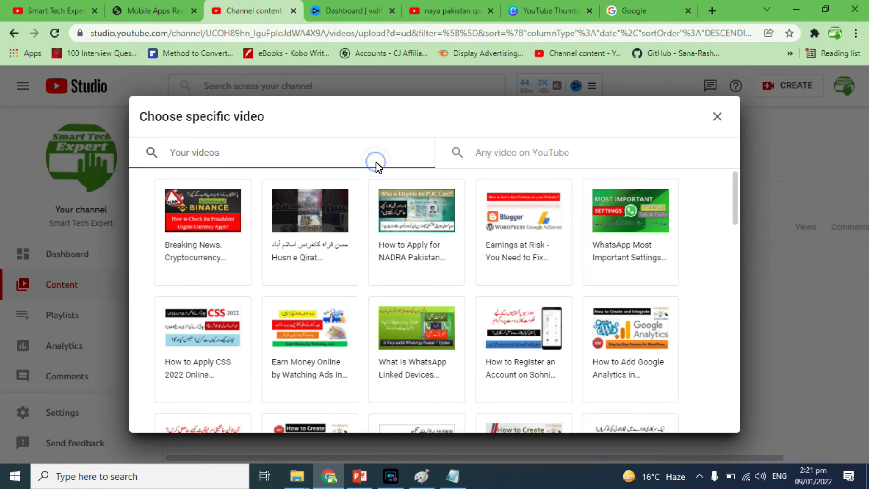
pyautogui.write('pak')
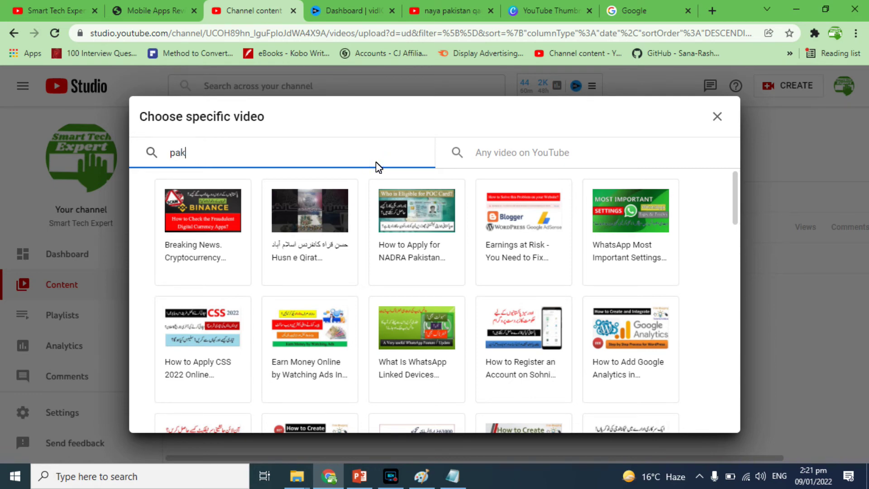
pyautogui.write('i')
pyautogui.press('BackSpace')
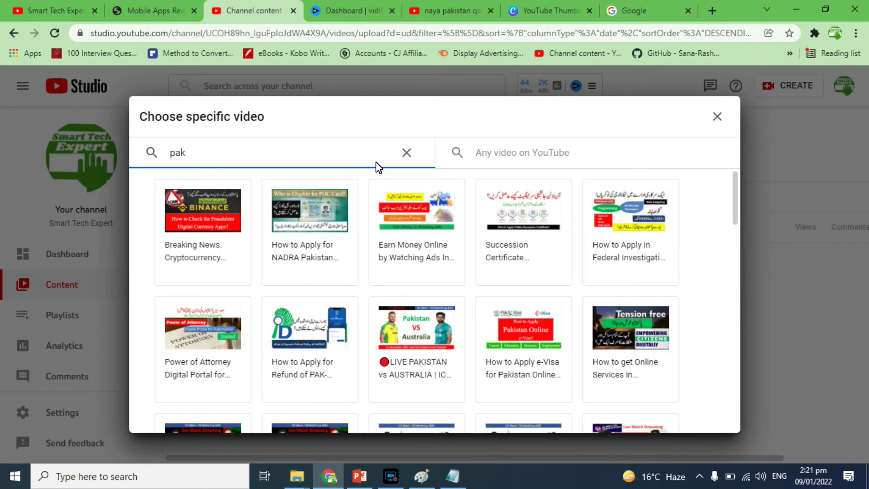
pyautogui.press('BackSpace')
pyautogui.press('BackSpace')
pyautogui.write('pass')
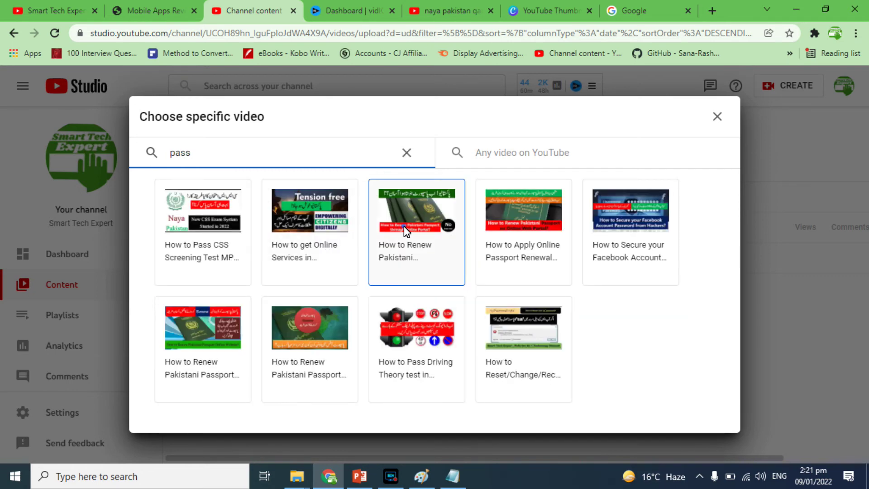
pyautogui.click(405, 231)
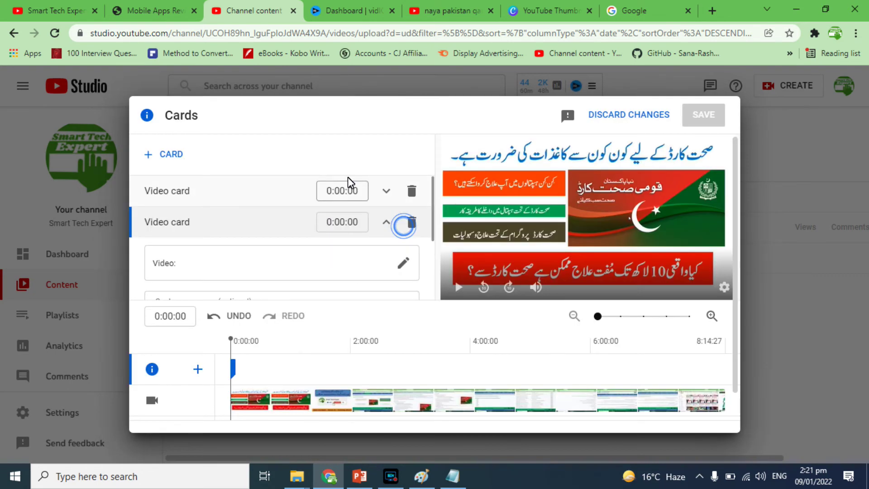
# Step: Add a third video card by searching the channel's videos for "vehi" and choosing "How to Pay Online Vehicle Token Tax in 2021?"
pyautogui.click(198, 369)
pyautogui.click(208, 363)
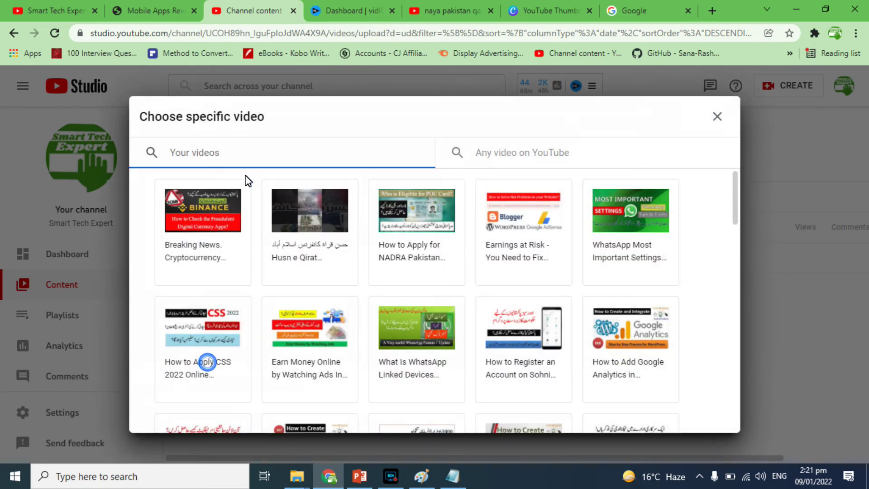
pyautogui.click(250, 148)
pyautogui.write('vehi')
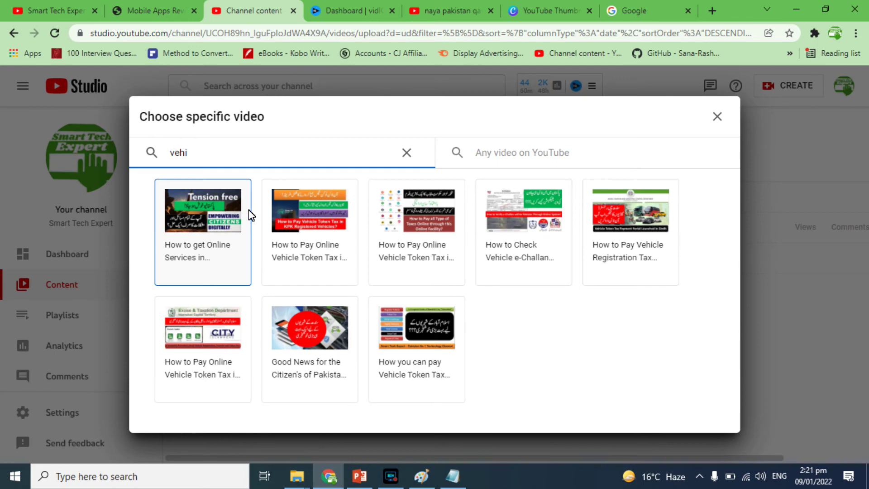
pyautogui.click(314, 221)
# Step: Add a fourth video card linking to the channel's "How to Register an Account on Sohni..." video
pyautogui.click(200, 371)
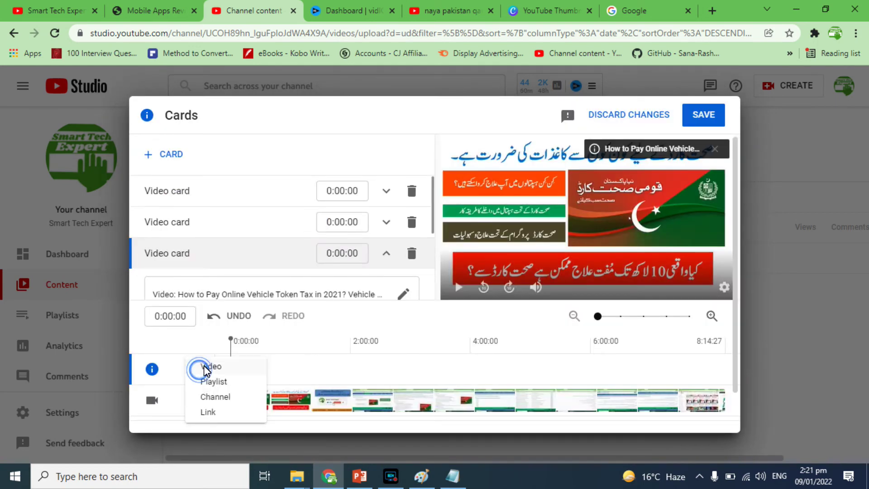
pyautogui.click(204, 363)
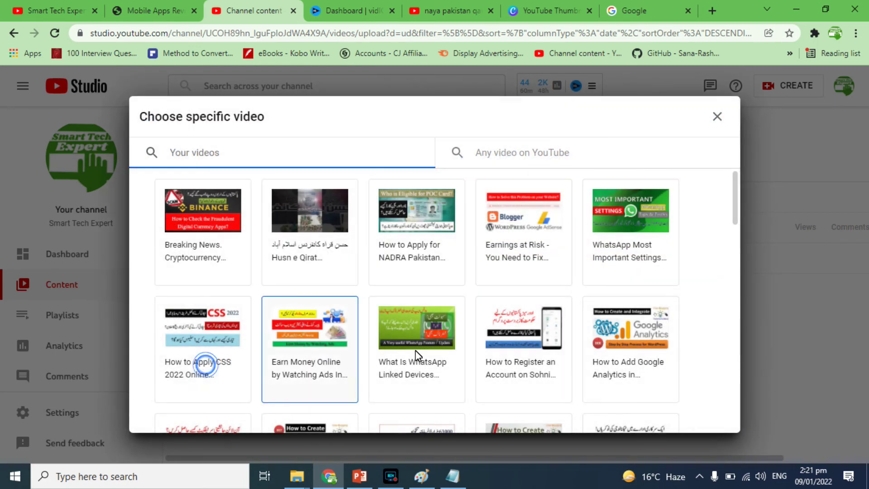
pyautogui.click(544, 335)
# Step: Add a fifth video card linking to the channel's "Succession Certificate" video
pyautogui.click(199, 371)
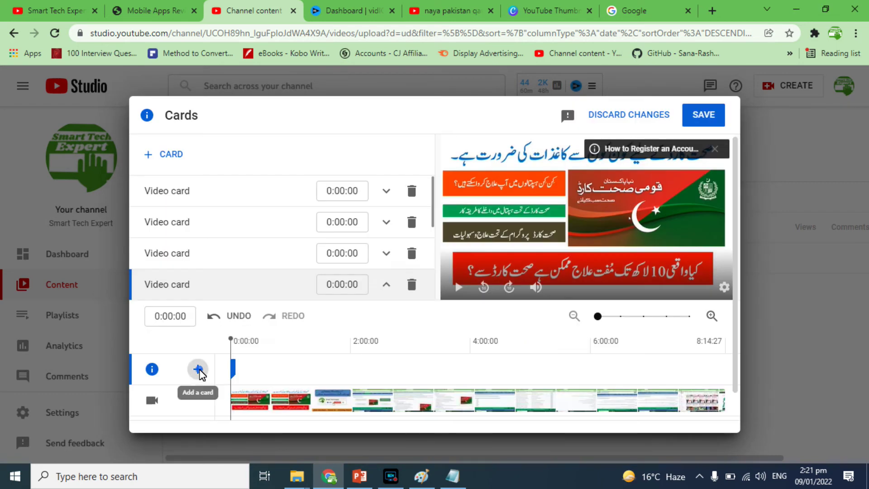
pyautogui.click(204, 363)
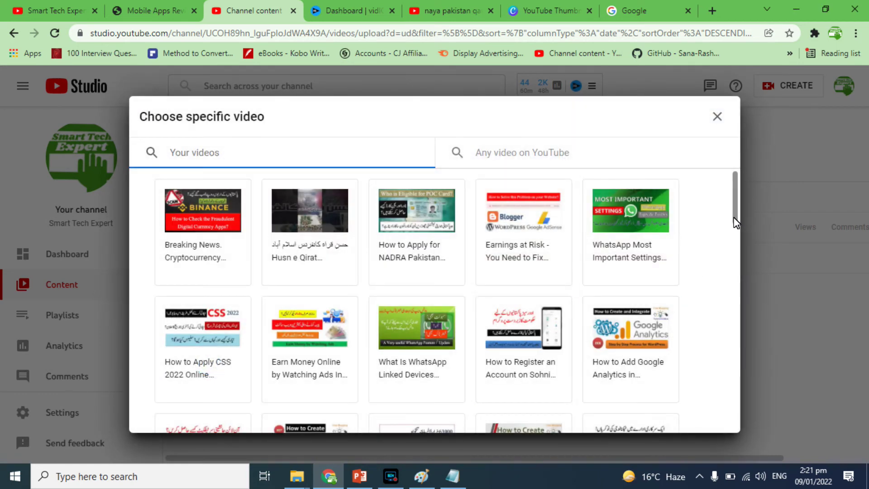
pyautogui.moveTo(736, 219); pyautogui.dragTo(739, 252)
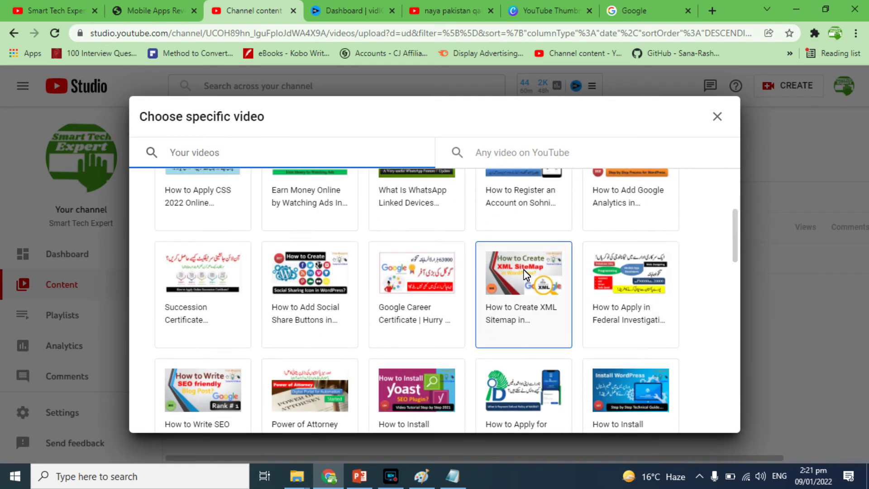
pyautogui.click(213, 275)
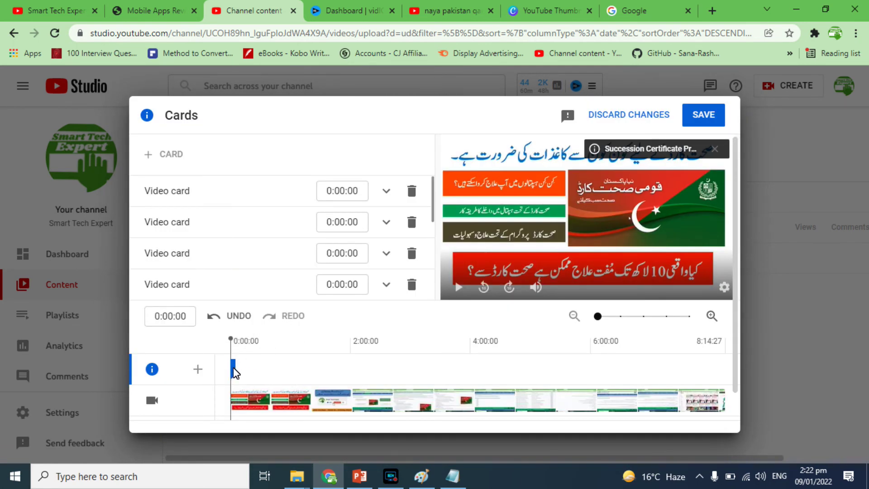
# Step: Spread the five cards along the timeline at about 1:13, 2:25, 3:50, 6:00 and 7:15, and save the cards
pyautogui.moveTo(235, 372); pyautogui.dragTo(629, 381)
pyautogui.moveTo(667, 369)
pyautogui.mouseDown()
pyautogui.moveTo(653, 378)
pyautogui.moveTo(231, 365)
pyautogui.moveTo(595, 376)
pyautogui.mouseUp()
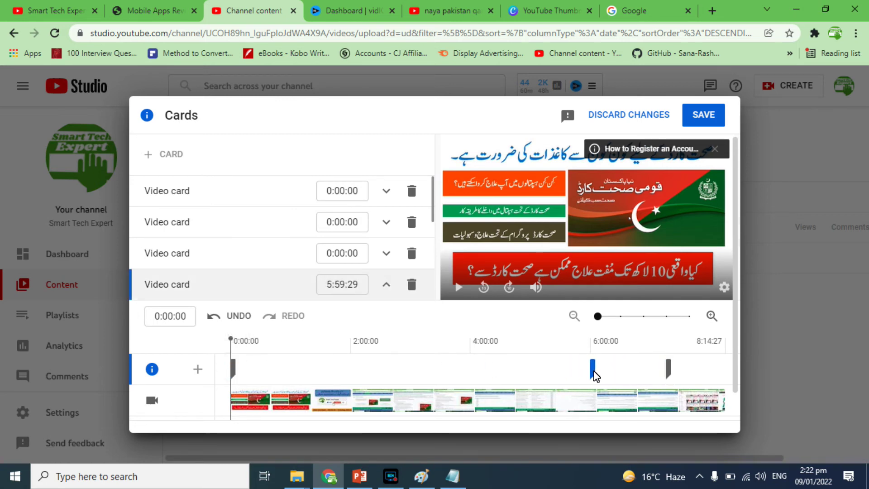
pyautogui.moveTo(233, 365); pyautogui.dragTo(462, 362)
pyautogui.moveTo(233, 368); pyautogui.dragTo(369, 374)
pyautogui.moveTo(233, 367); pyautogui.dragTo(306, 369)
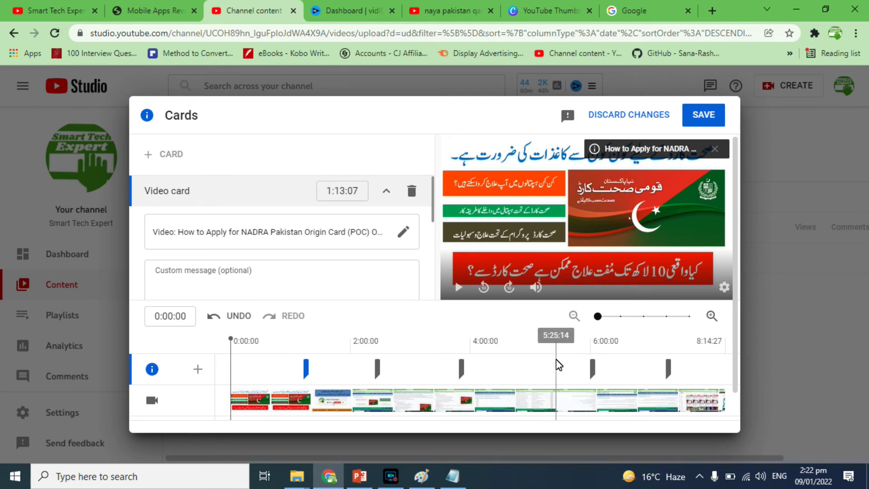
pyautogui.click(705, 117)
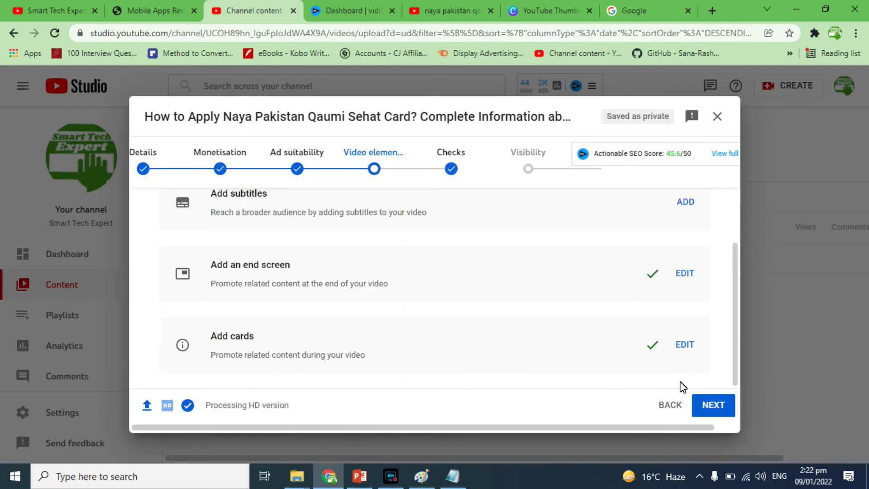
# Step: Continue to the upload checks, review the copyright and ad suitability results, and proceed to the visibility settings
pyautogui.click(718, 405)
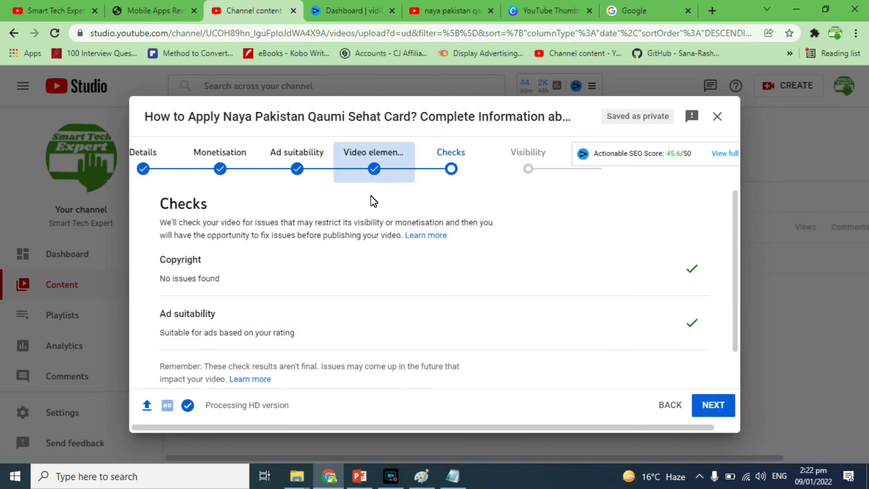
pyautogui.moveTo(733, 246); pyautogui.dragTo(734, 268)
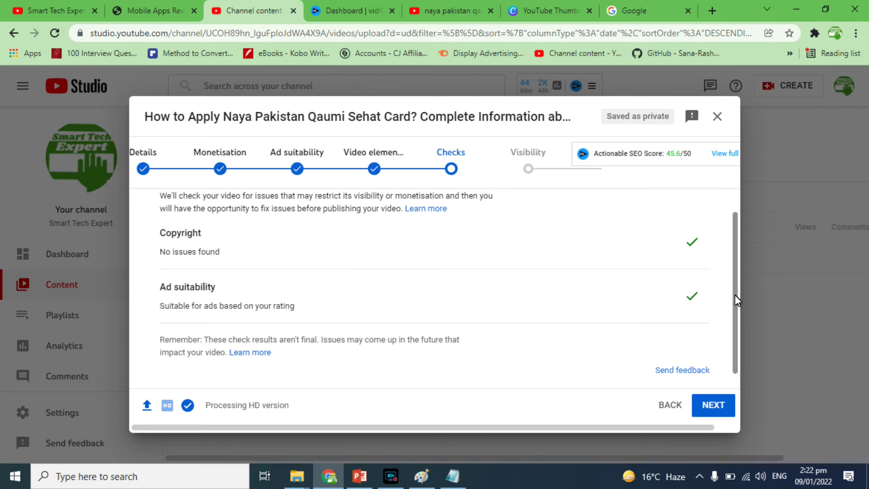
pyautogui.moveTo(735, 295); pyautogui.dragTo(738, 310)
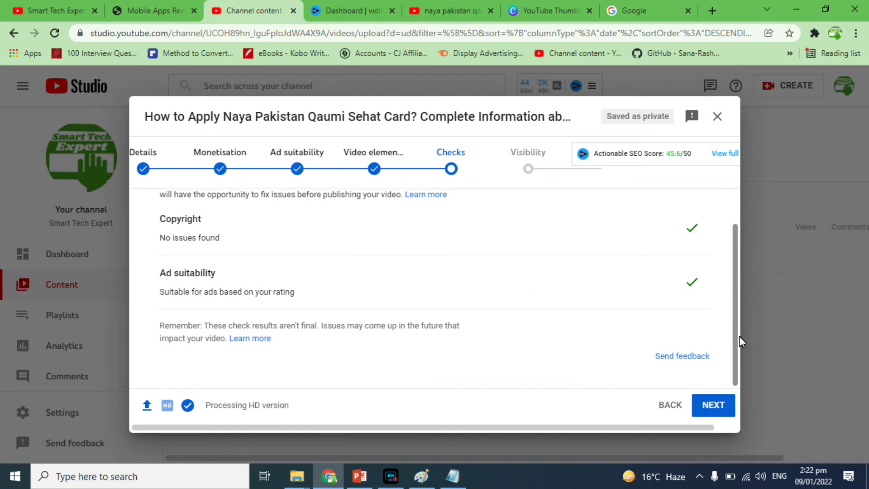
pyautogui.click(718, 406)
# Step: Set the video's visibility to Public
pyautogui.moveTo(736, 253); pyautogui.dragTo(738, 266)
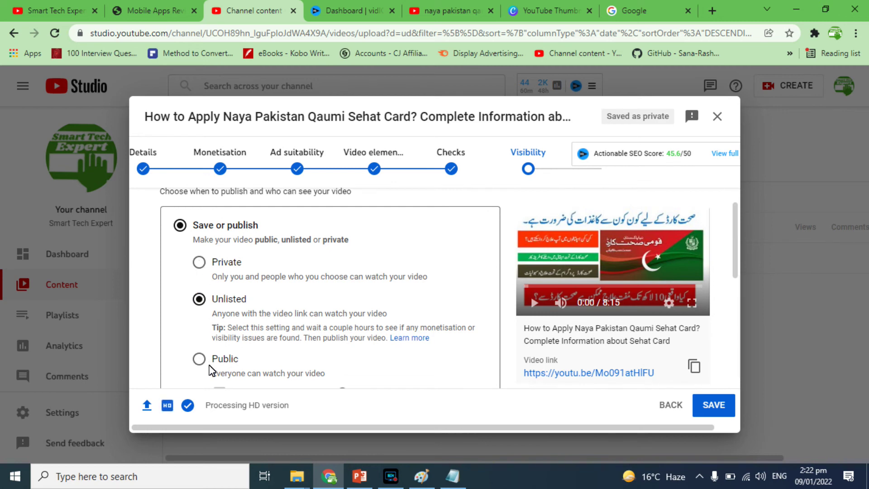
pyautogui.scroll(-1, 737, 255)
pyautogui.click(199, 317)
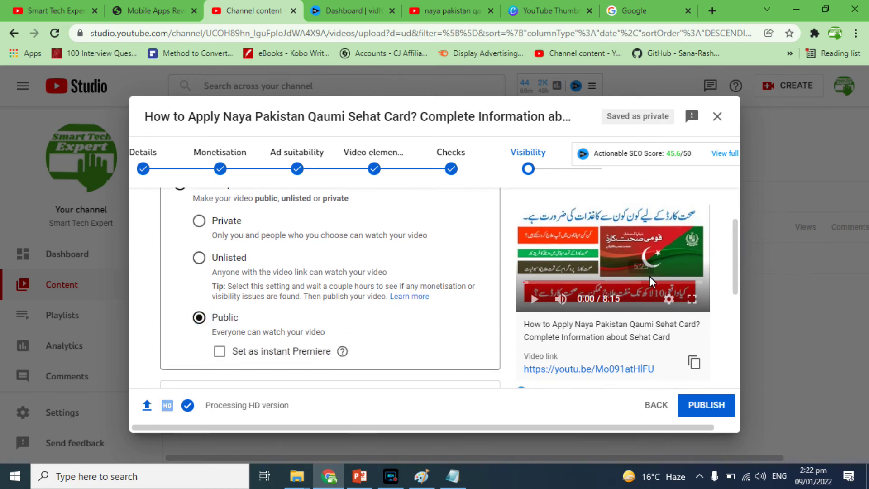
# Step: Select the Schedule option to view its date and time settings, and switch back to Save or publish
pyautogui.scroll(-2, 738, 260)
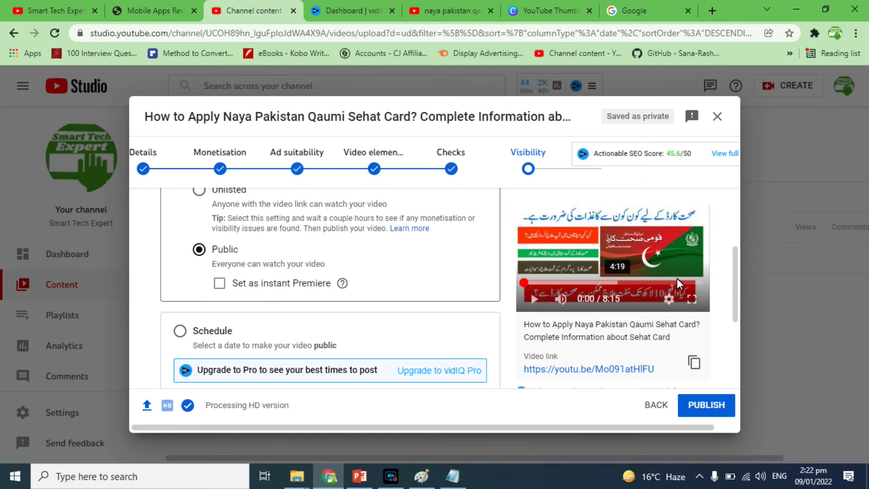
pyautogui.scroll(-1, 736, 279)
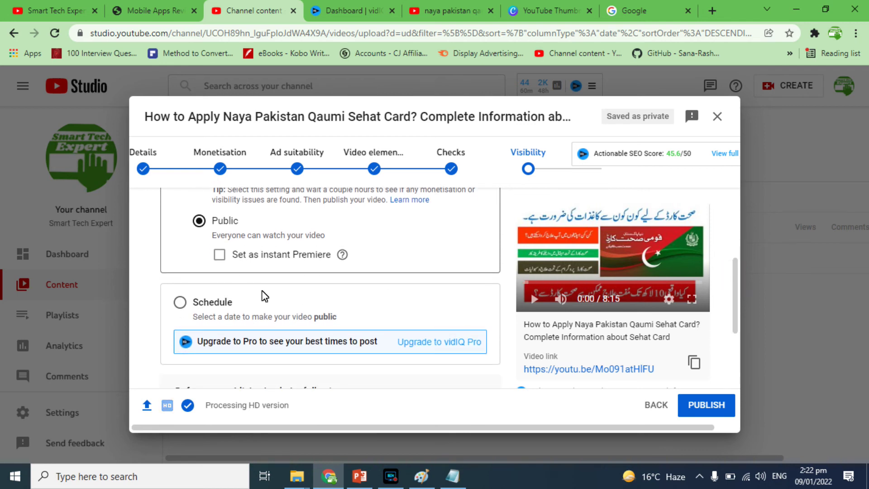
pyautogui.click(180, 303)
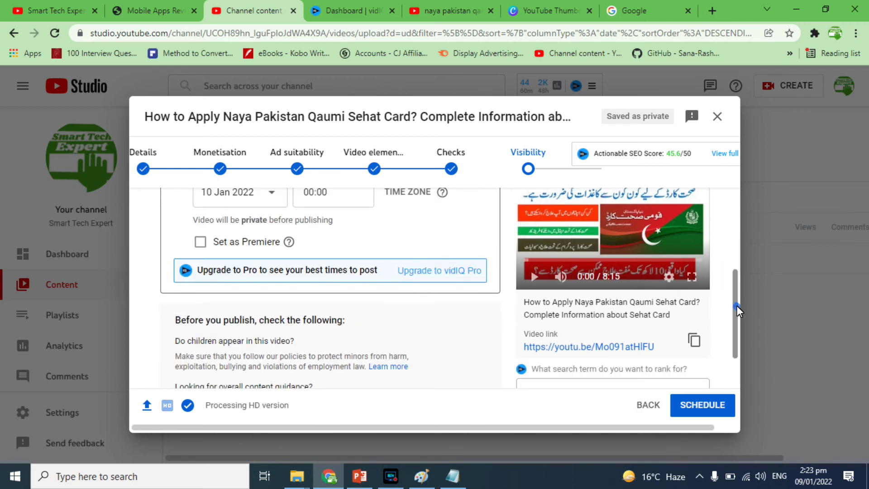
pyautogui.moveTo(738, 311); pyautogui.dragTo(738, 289)
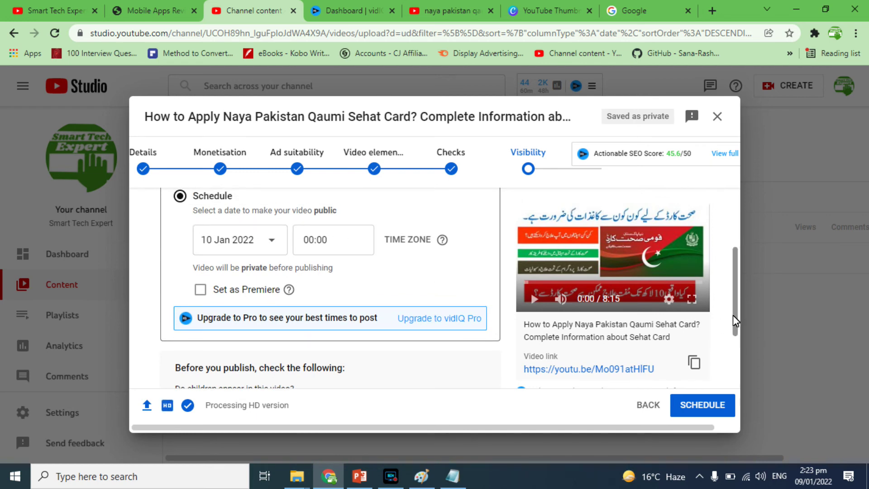
pyautogui.scroll(3, 735, 315)
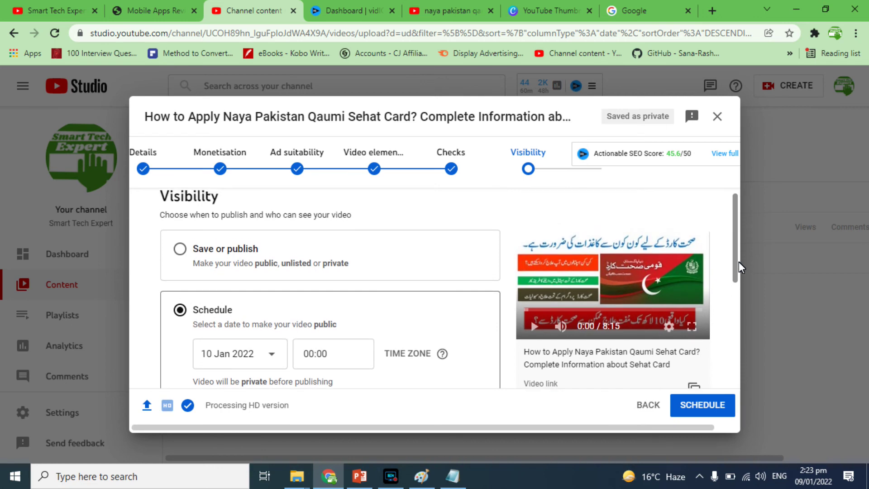
pyautogui.click(180, 249)
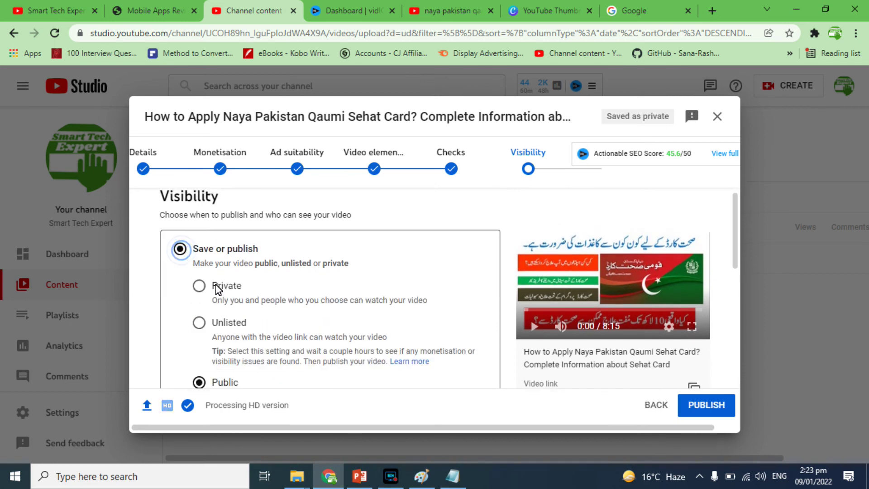
# Step: Publish the video and look through the platforms offered for sharing its link
pyautogui.scroll(-2, 733, 240)
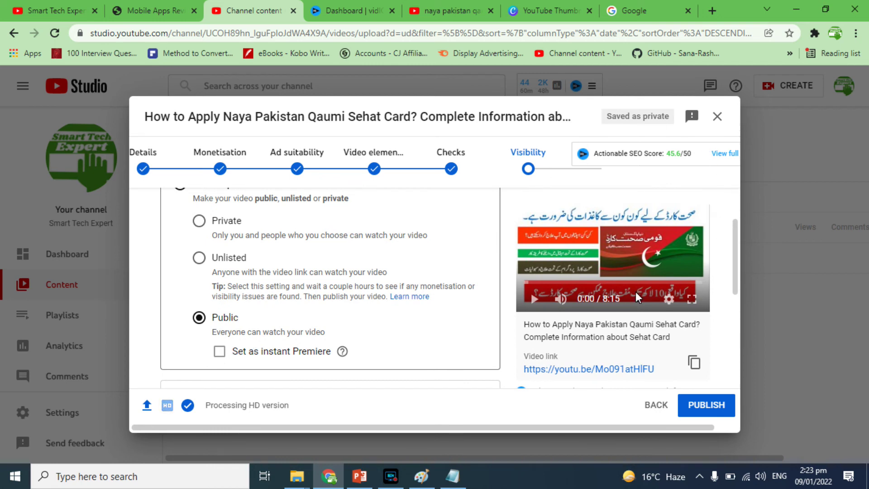
pyautogui.click(718, 414)
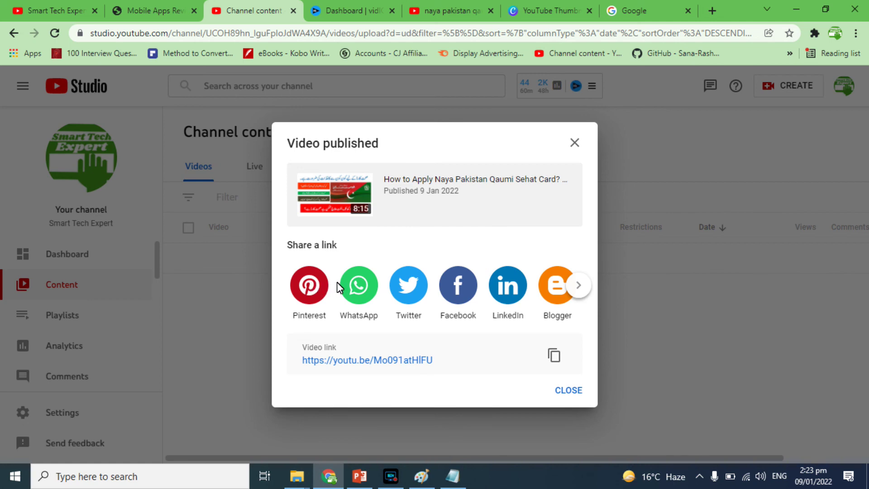
pyautogui.click(578, 286)
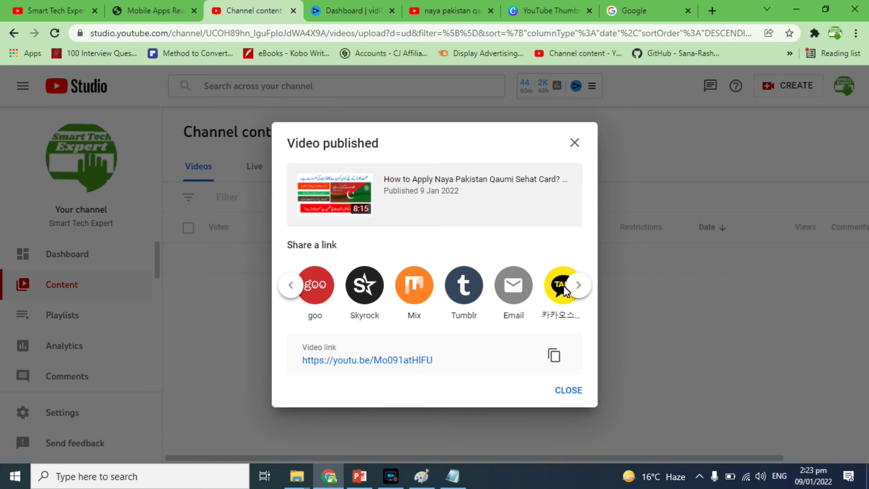
pyautogui.click(578, 285)
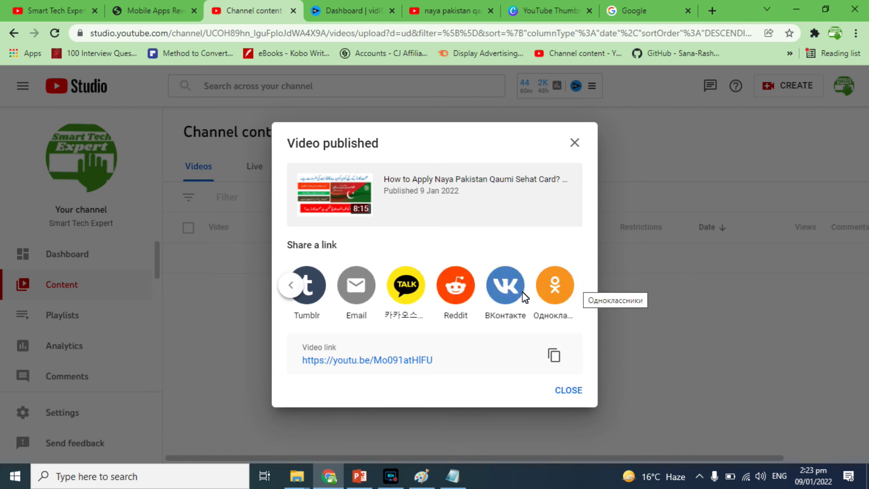
pyautogui.click(290, 288)
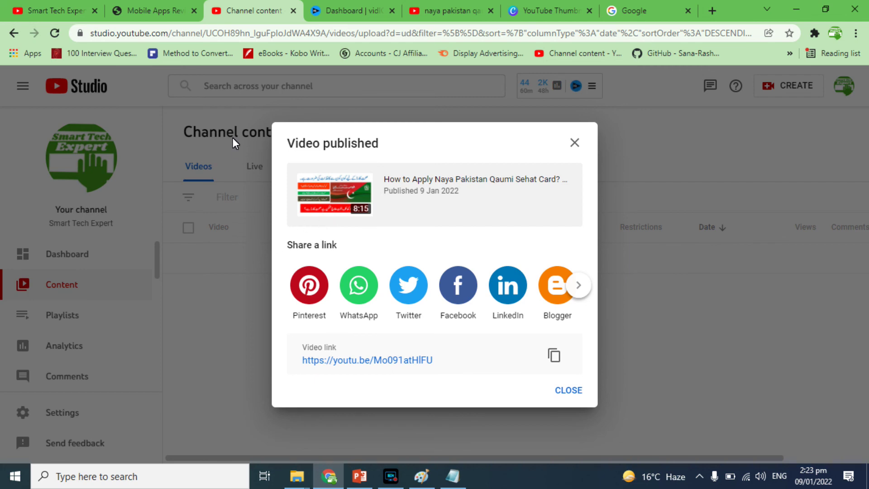
# Step: Look through the created playlists on the Smart Tech Expert channel page
pyautogui.click(58, 2)
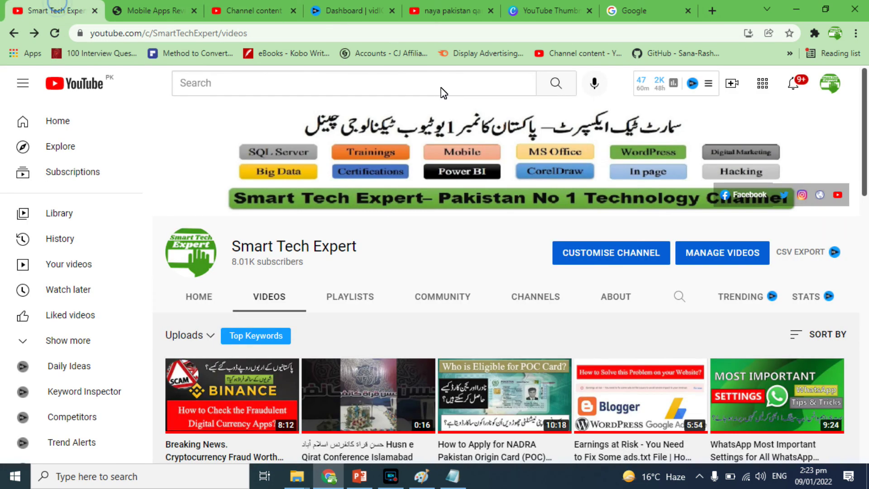
pyautogui.click(357, 295)
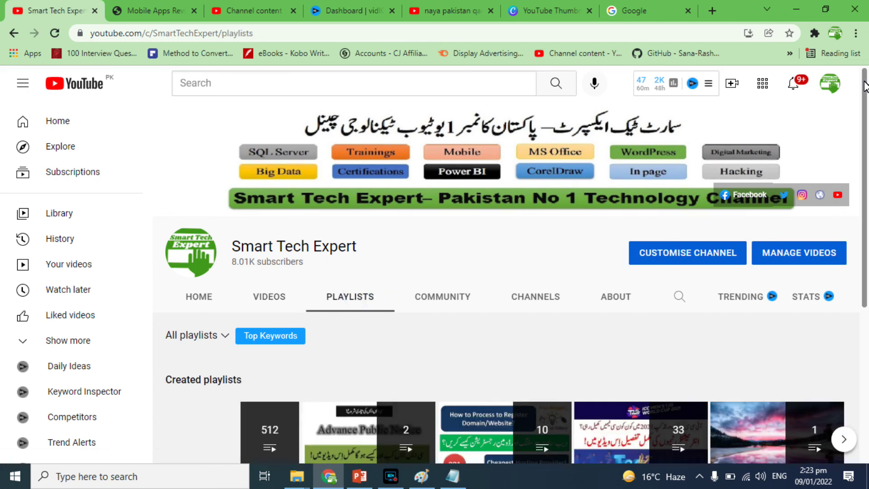
pyautogui.moveTo(865, 84); pyautogui.dragTo(867, 181)
pyautogui.click(846, 291)
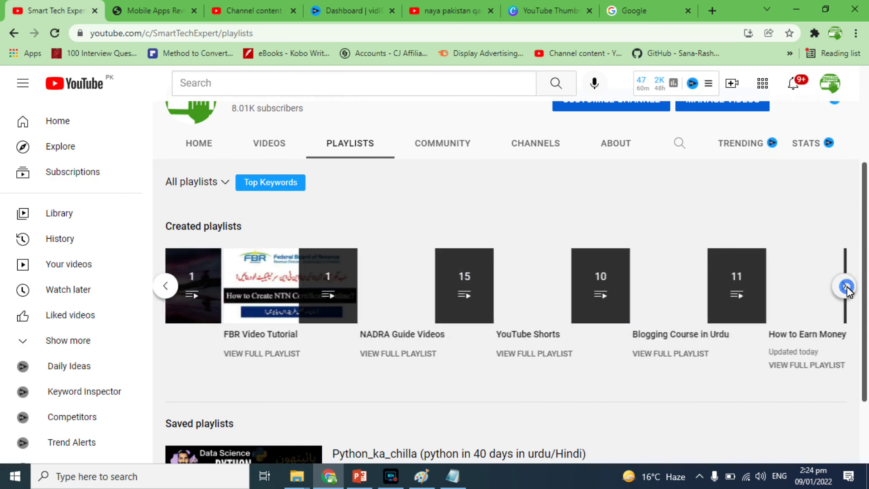
pyautogui.click(846, 290)
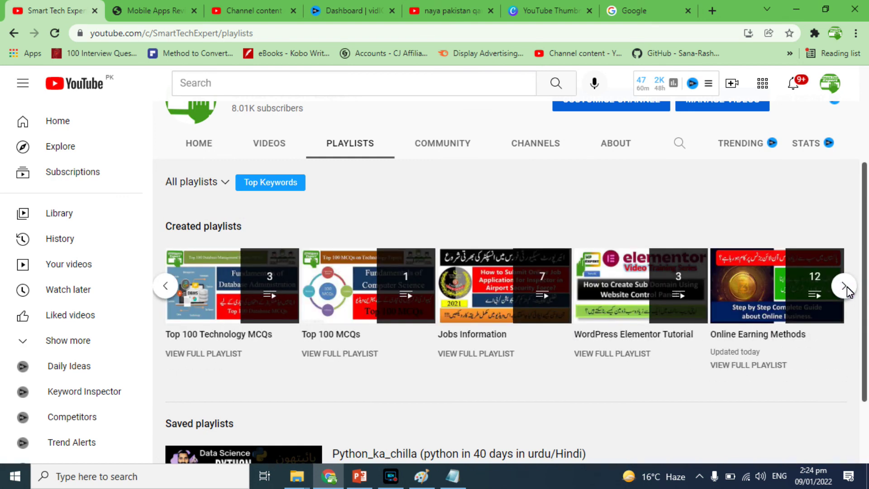
pyautogui.click(845, 286)
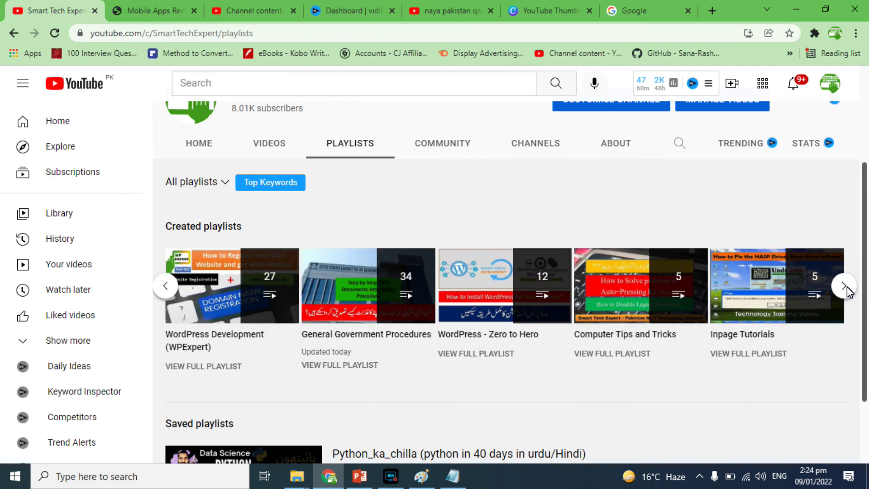
pyautogui.click(844, 287)
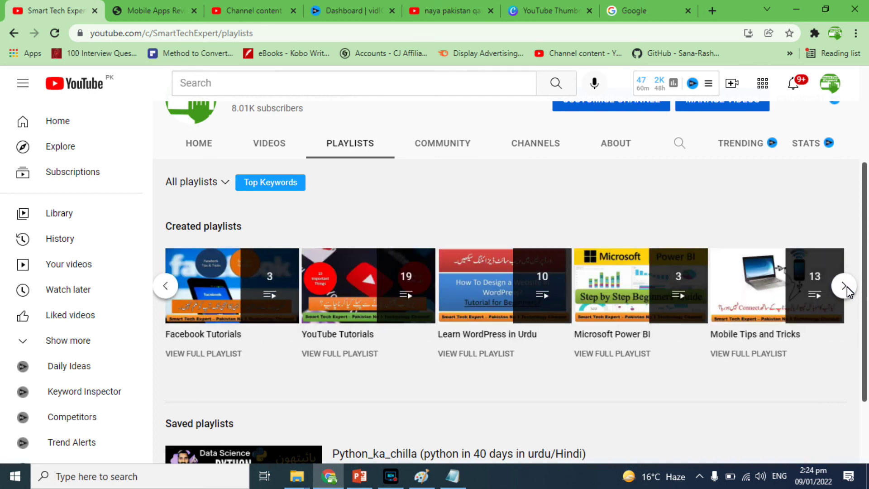
pyautogui.click(845, 288)
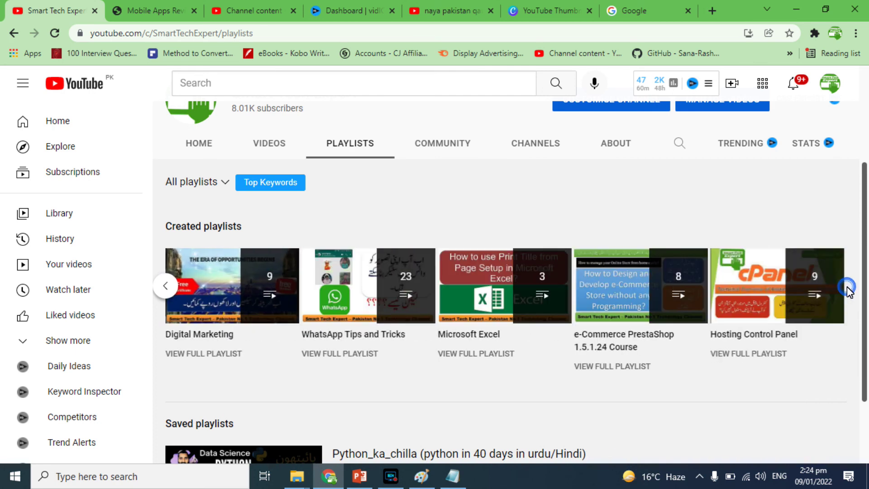
pyautogui.click(170, 290)
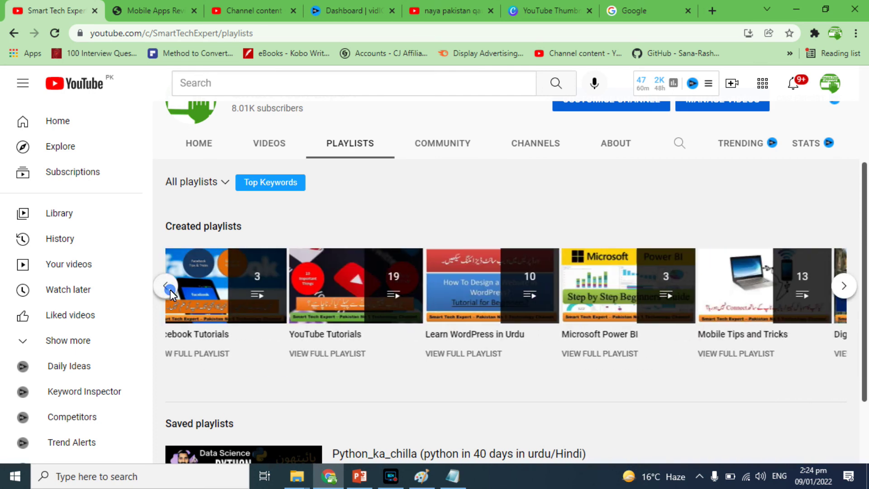
# Step: Open the full YouTube Tutorials playlist and look through its videos
pyautogui.click(334, 355)
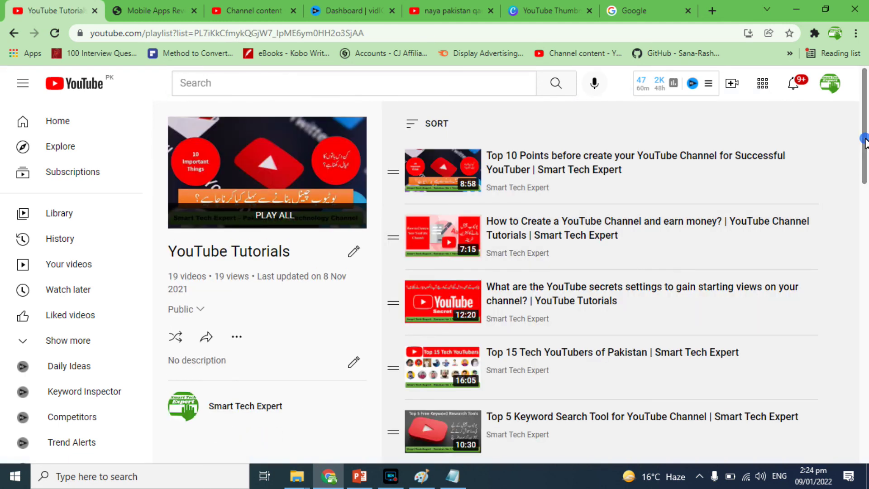
pyautogui.scroll(-1, 865, 142)
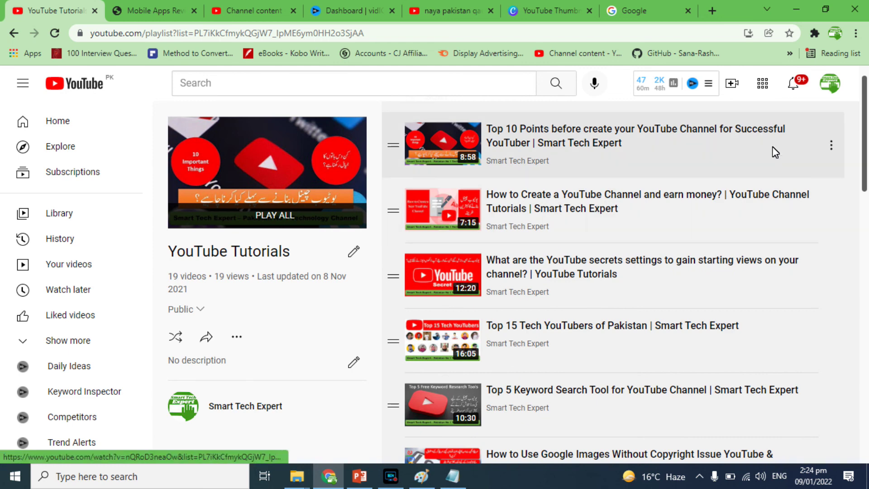
pyautogui.moveTo(865, 123); pyautogui.dragTo(865, 325)
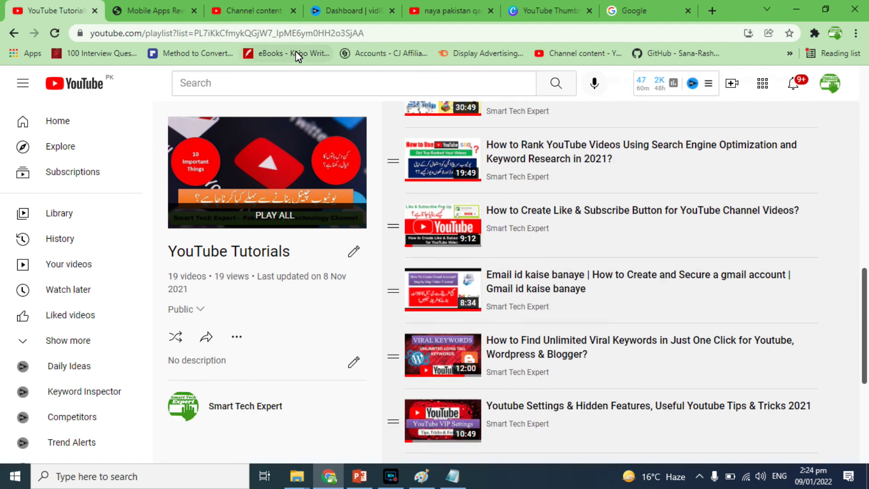
# Step: Switch to the mobileapps.pk website and view the posts in its YouTube Tutorial category
pyautogui.click(135, 9)
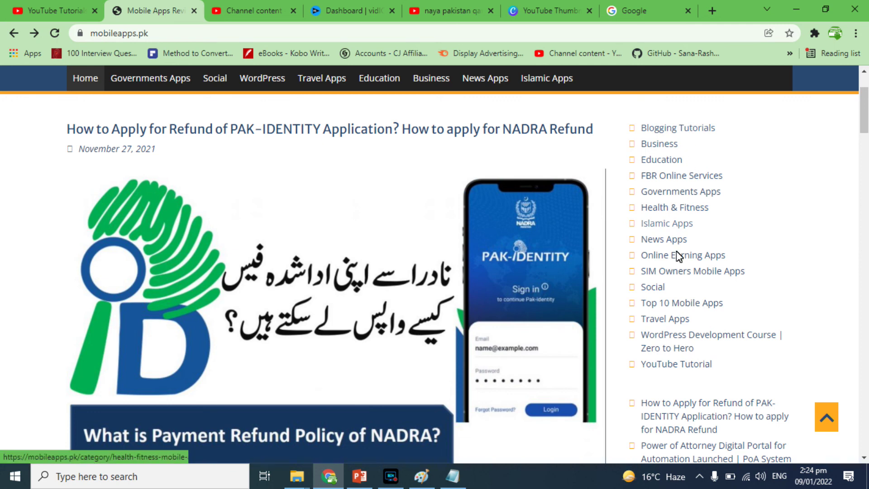
pyautogui.click(669, 366)
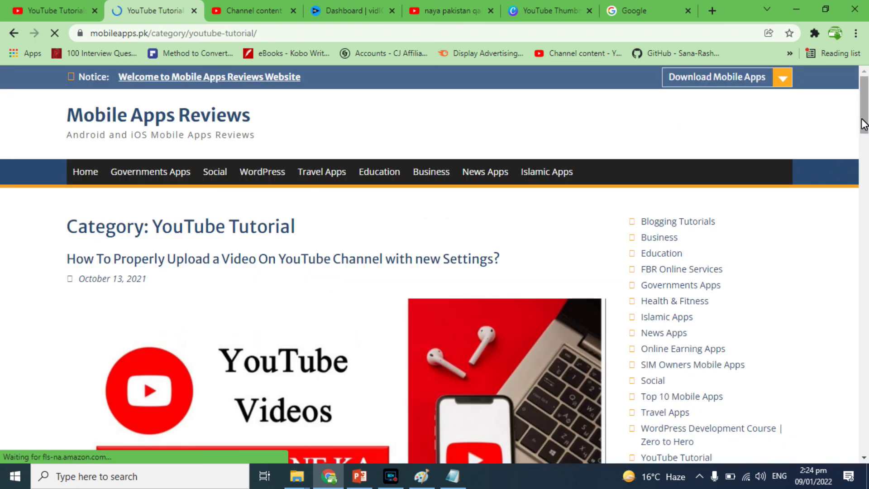
pyautogui.scroll(-2, 865, 150)
pyautogui.moveTo(864, 144); pyautogui.dragTo(810, 123)
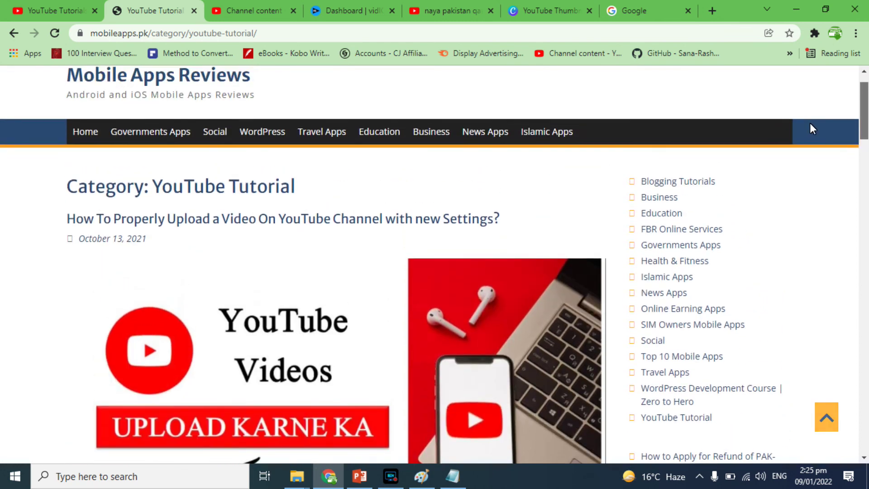